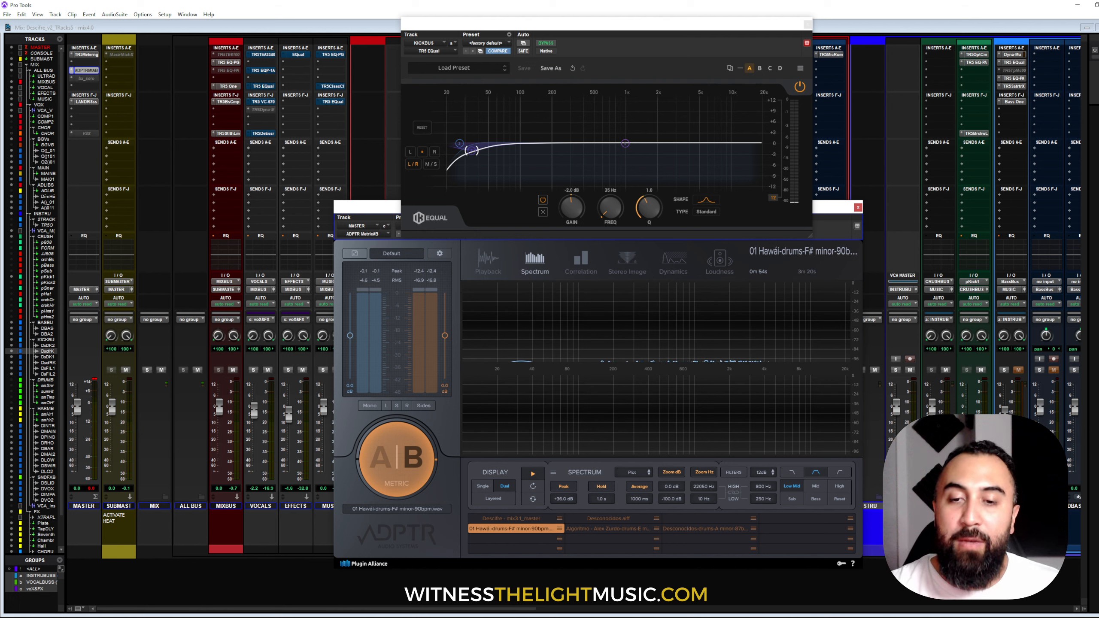
Play the song and compare the mix with the 01 Hawái reference track at full range.
left_click(397, 465)
key("space")
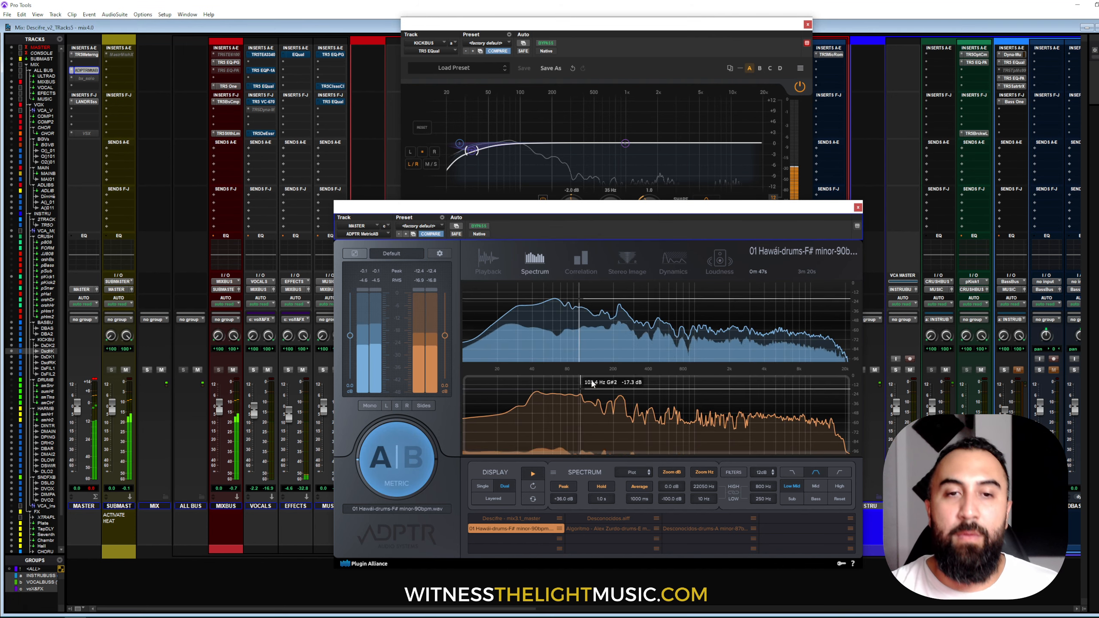
left_click(412, 460)
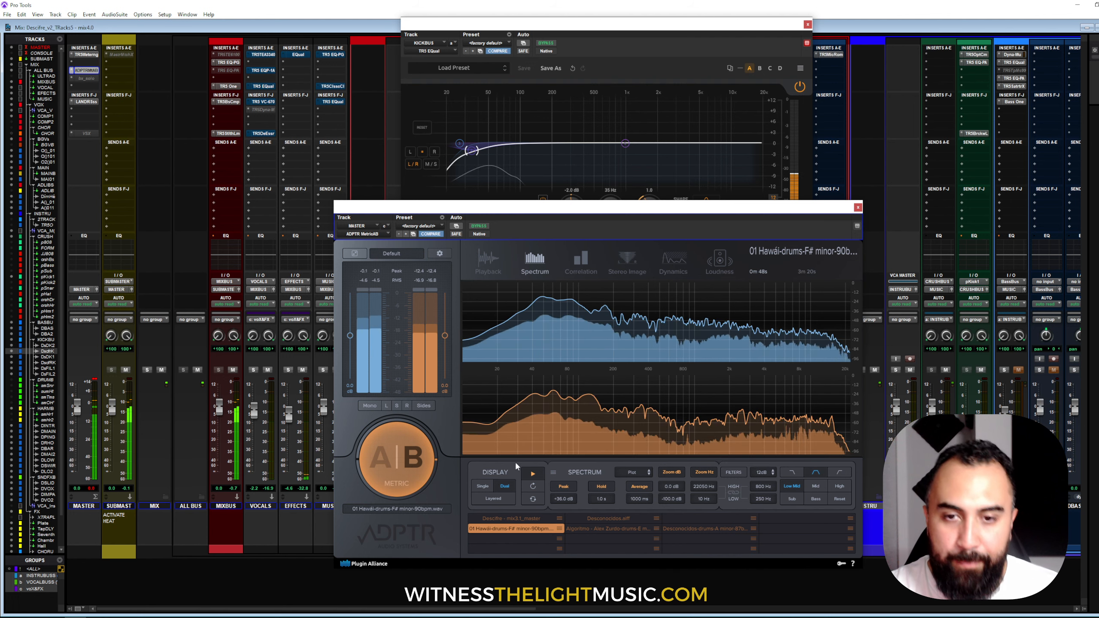
Isolate the Low-Mid band, compare the mix with the reference in that range, and stop playback.
left_click(794, 488)
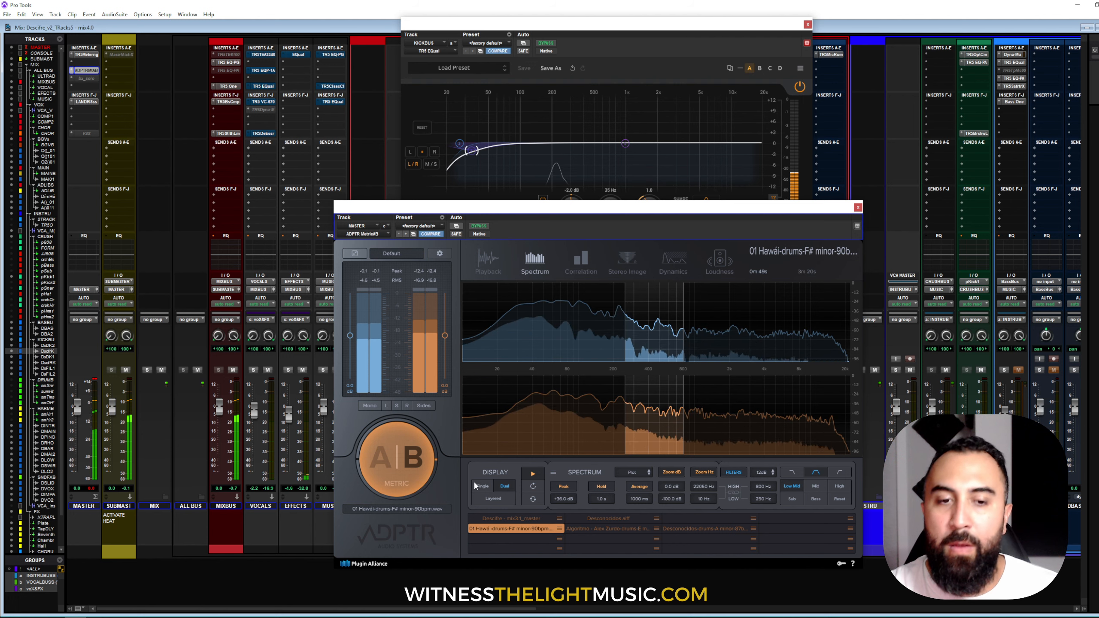
left_click(391, 452)
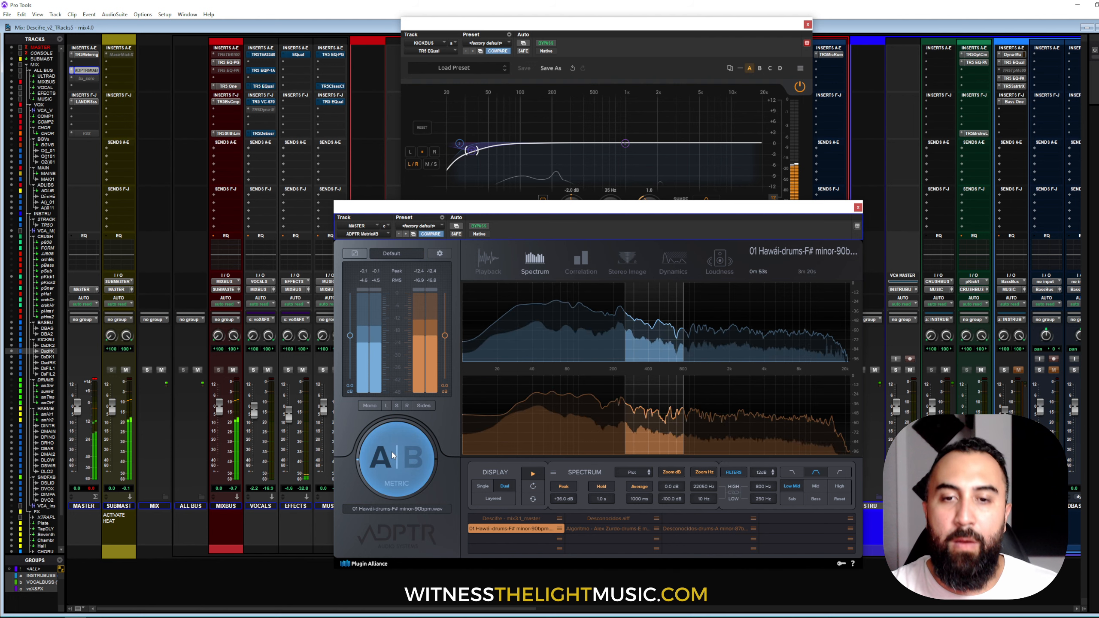
left_click(391, 454)
key("space")
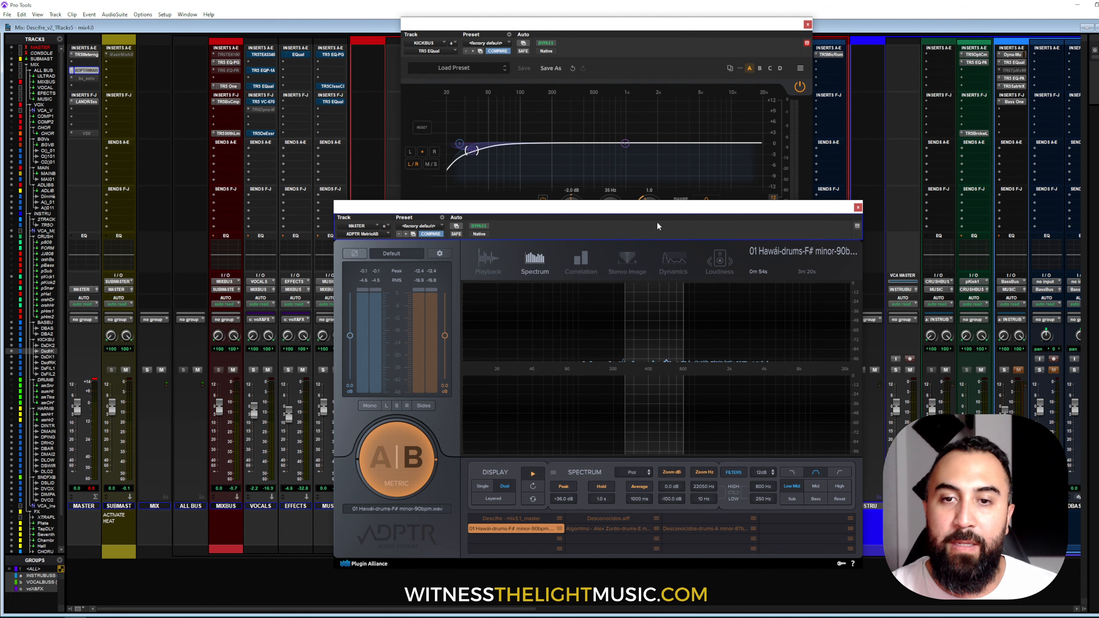
Resume playback and rearrange the MetricAB and kick bus EQual windows so the EQ controls are accessible.
left_click_drag(662, 212, 651, 199)
key("space")
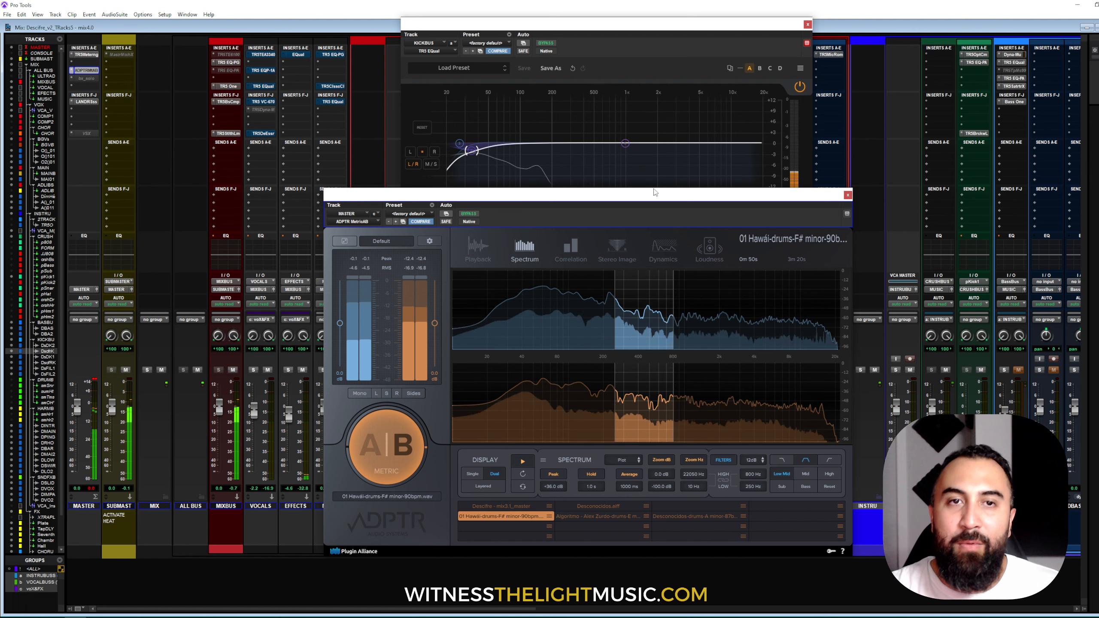
left_click_drag(637, 29, 636, 43)
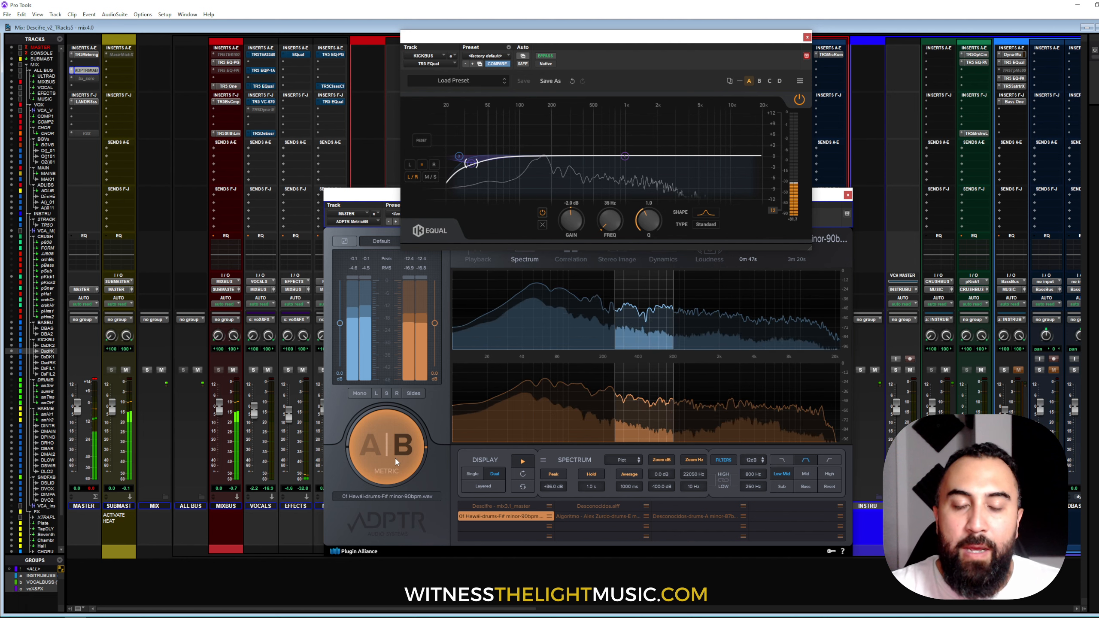
Turn the kick bus EQ's 1 kHz band into a 1.3 dB boost at 351 Hz, Q 1.1, using the UK Modern 2 type.
left_click(624, 157)
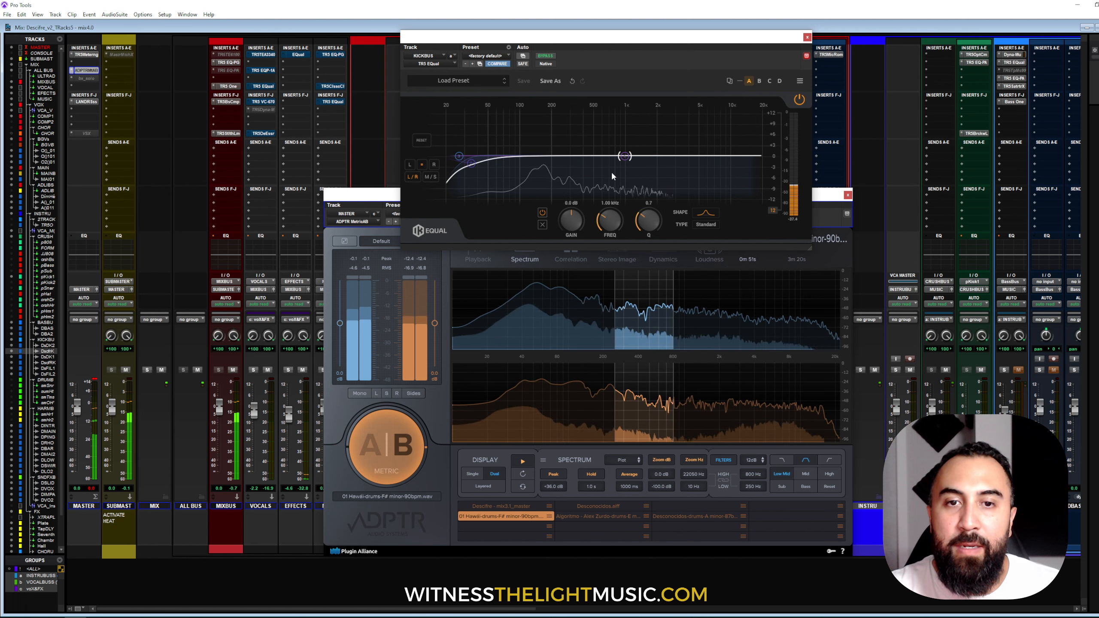
left_click_drag(624, 156, 573, 154)
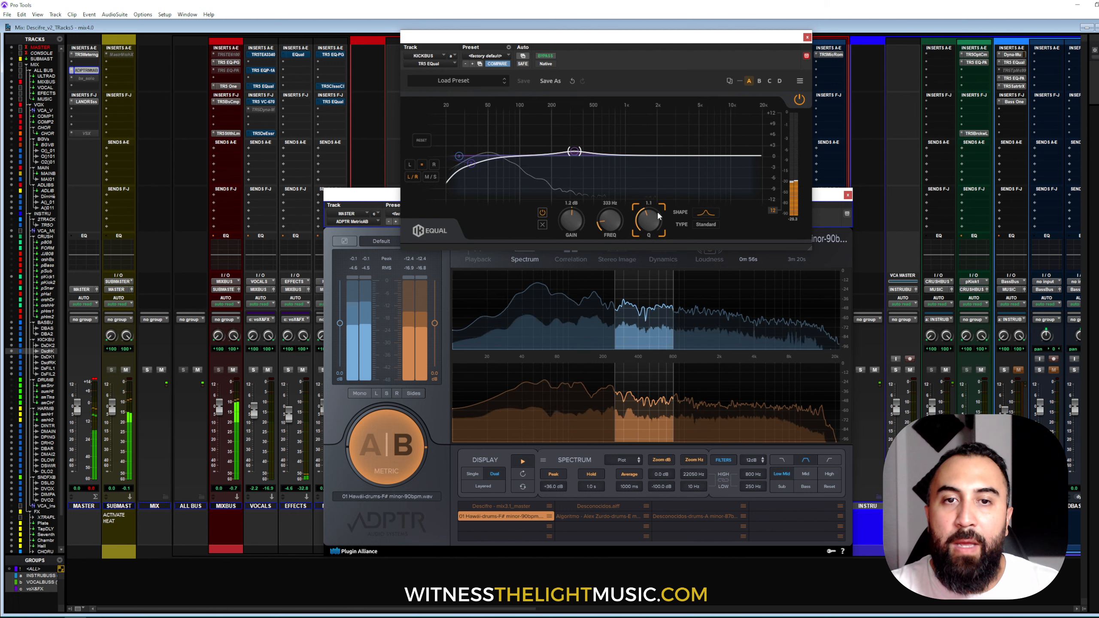
left_click(705, 225)
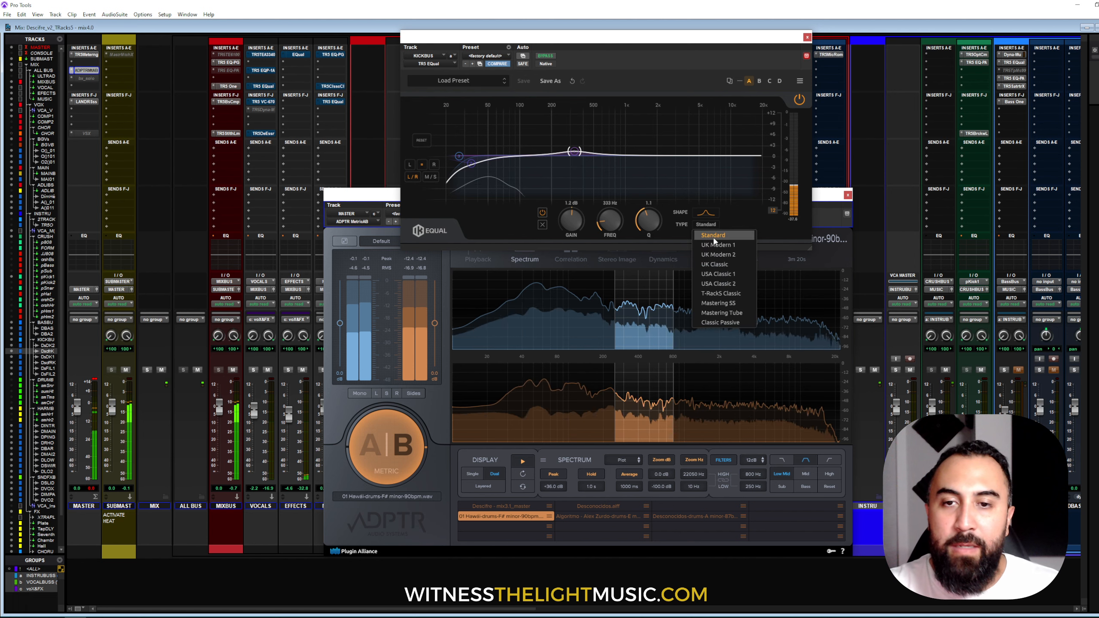
left_click(716, 246)
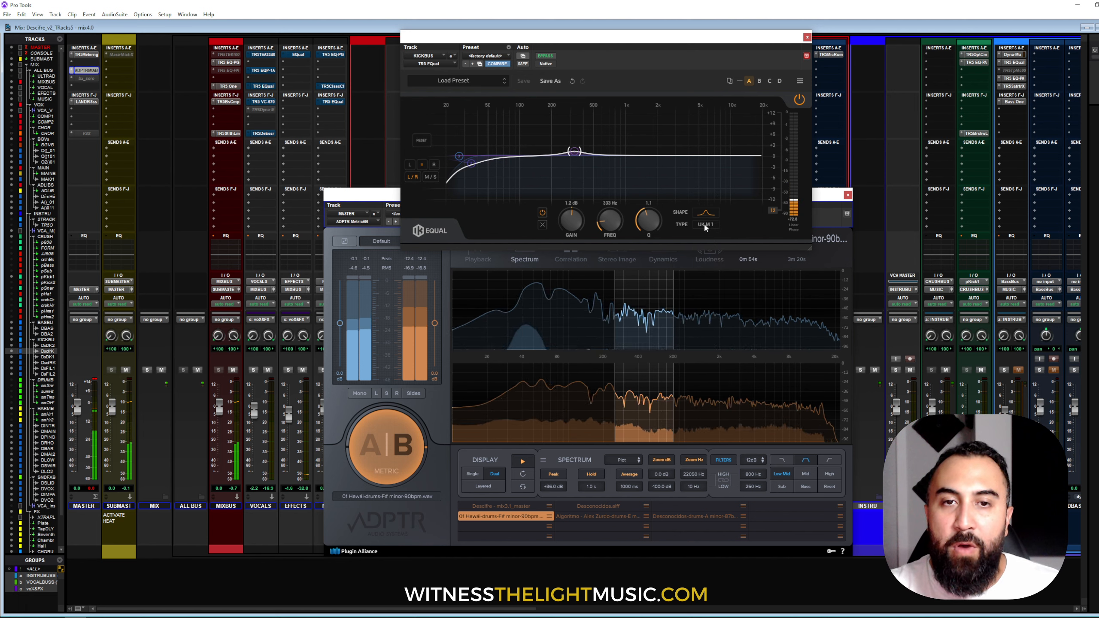
left_click(704, 223)
left_click(709, 252)
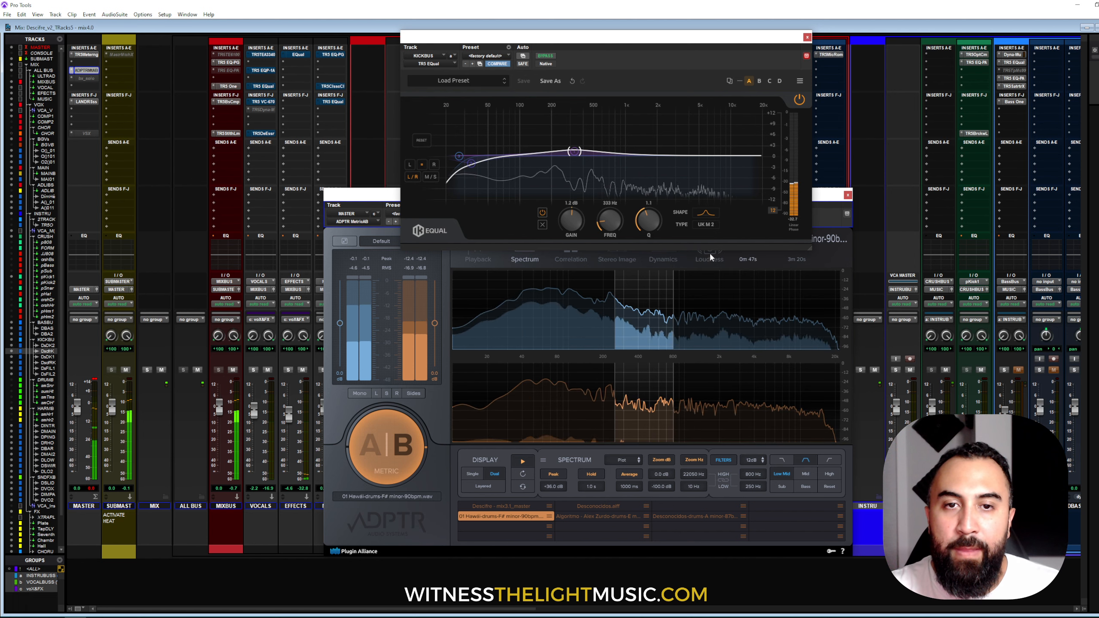
mouse_move(575, 151)
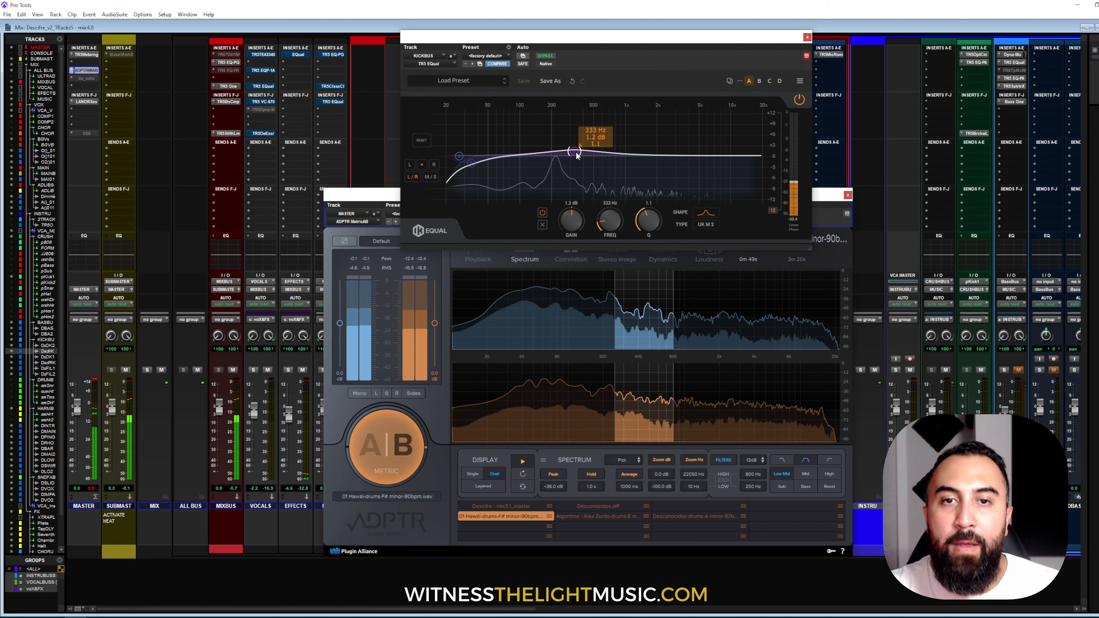
left_click_drag(574, 151, 577, 151)
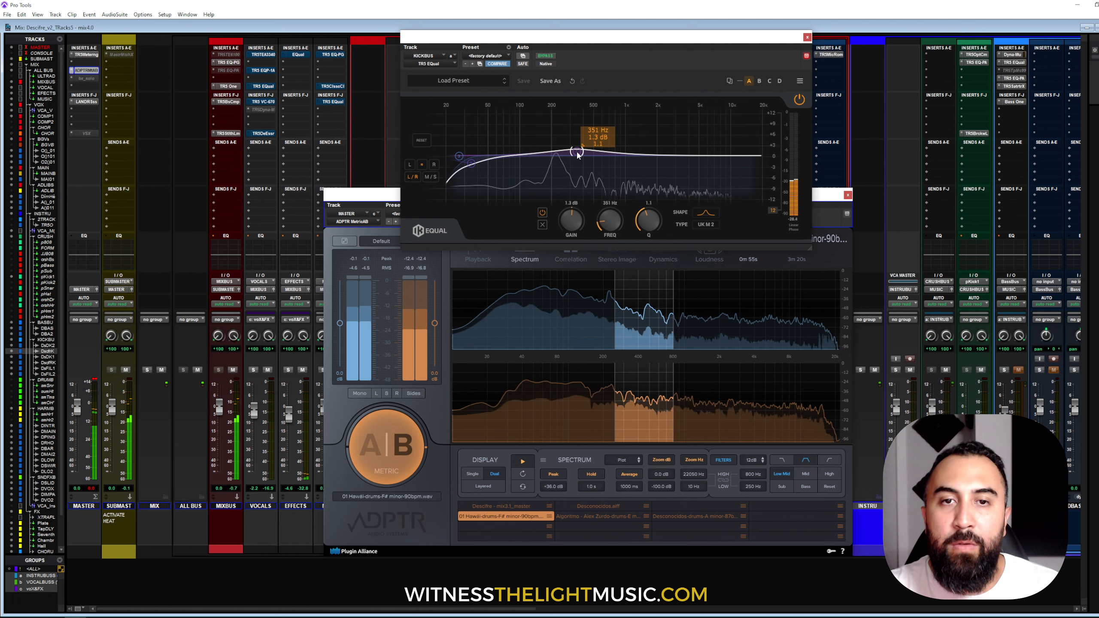
Monitor the mix at full range and add a kick bus EQ band at about 159 Hz with -0.1 dB gain.
left_click(784, 474)
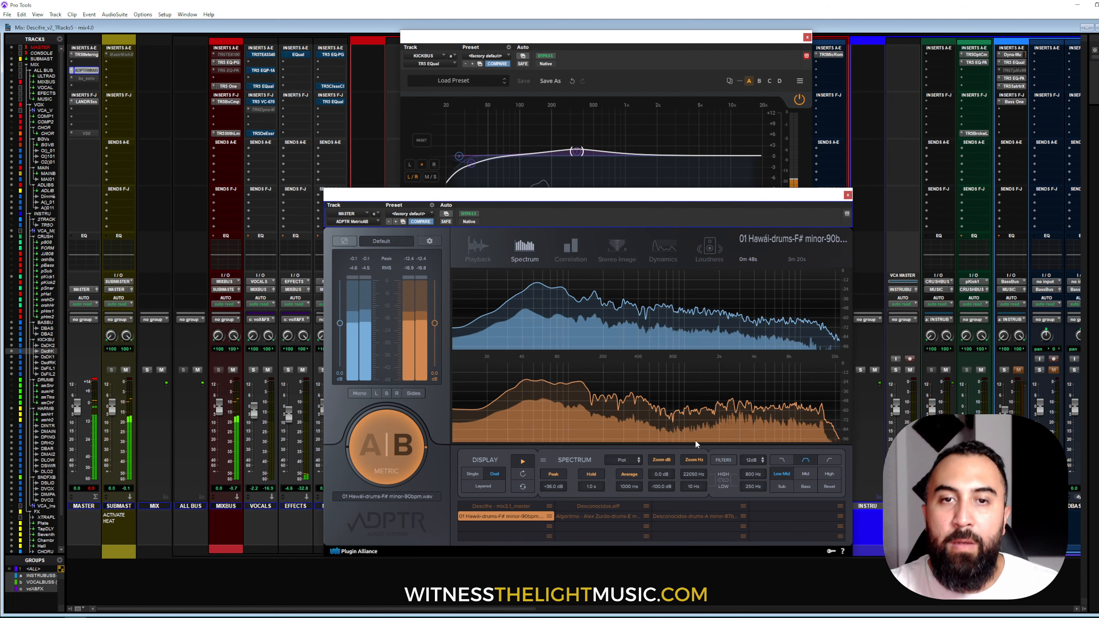
left_click(391, 463)
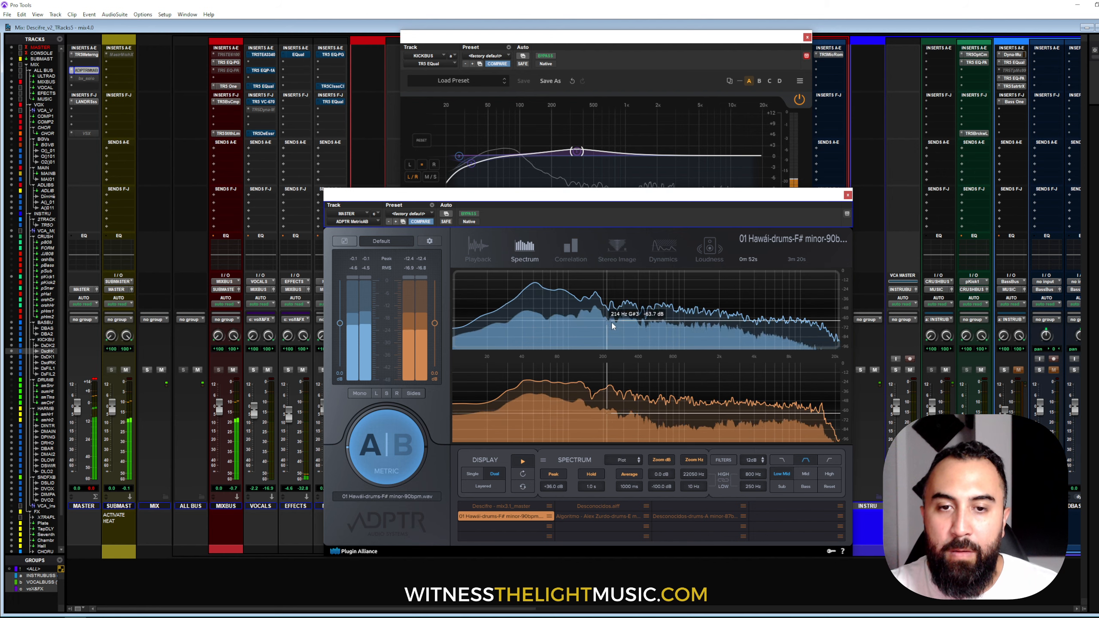
left_click(575, 153)
left_click_drag(575, 152, 537, 157)
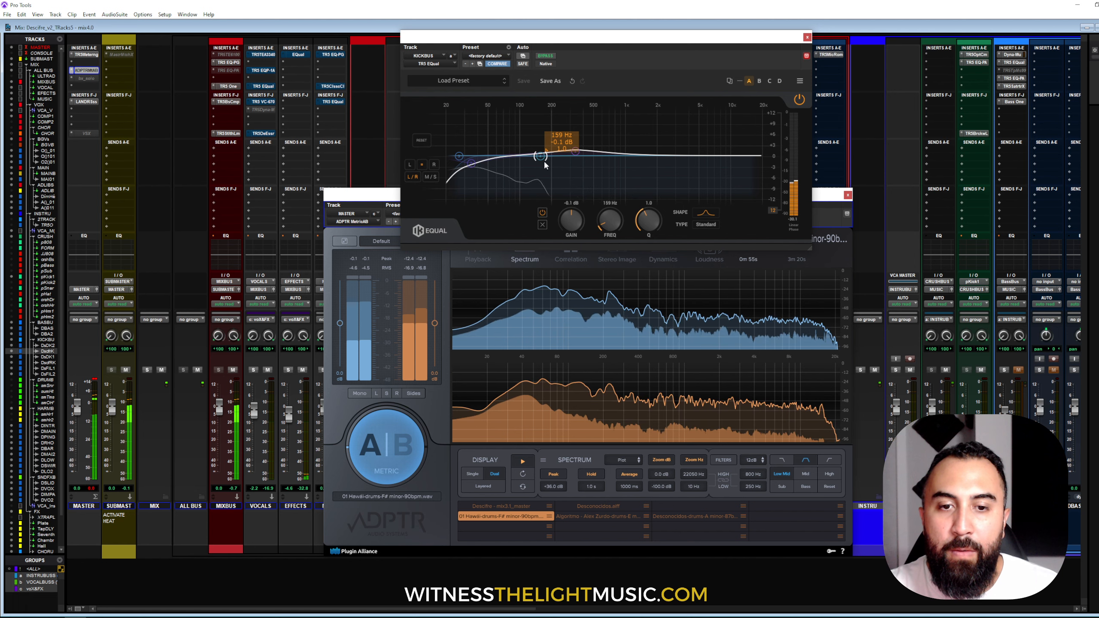
Switch monitoring to the reference track, isolate the Low-Mid band again, and restart playback.
left_click(400, 453)
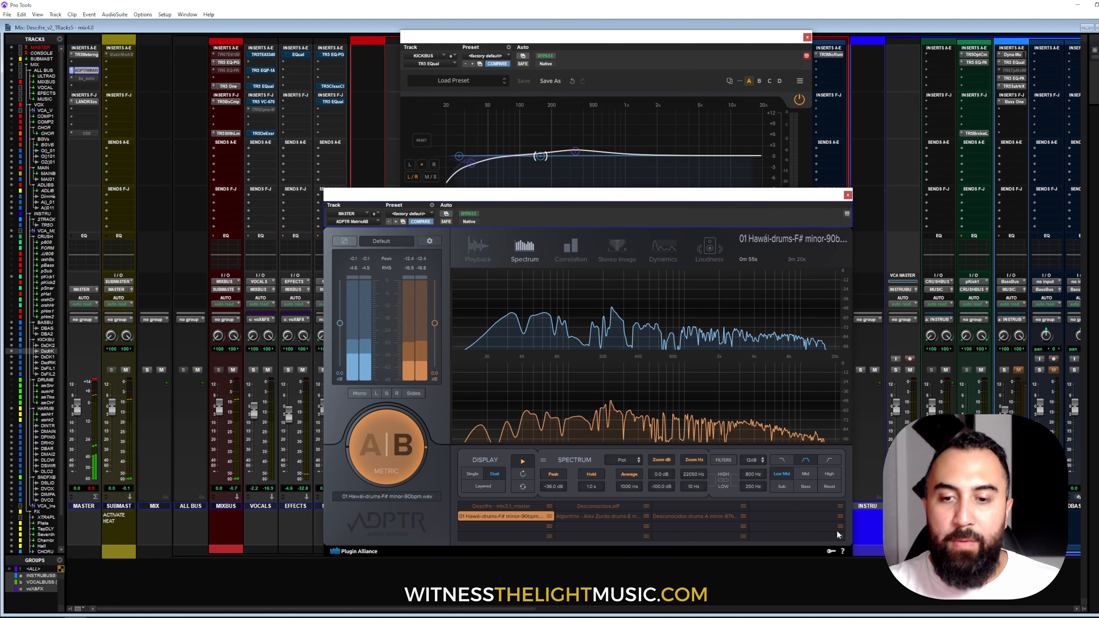
left_click(781, 476)
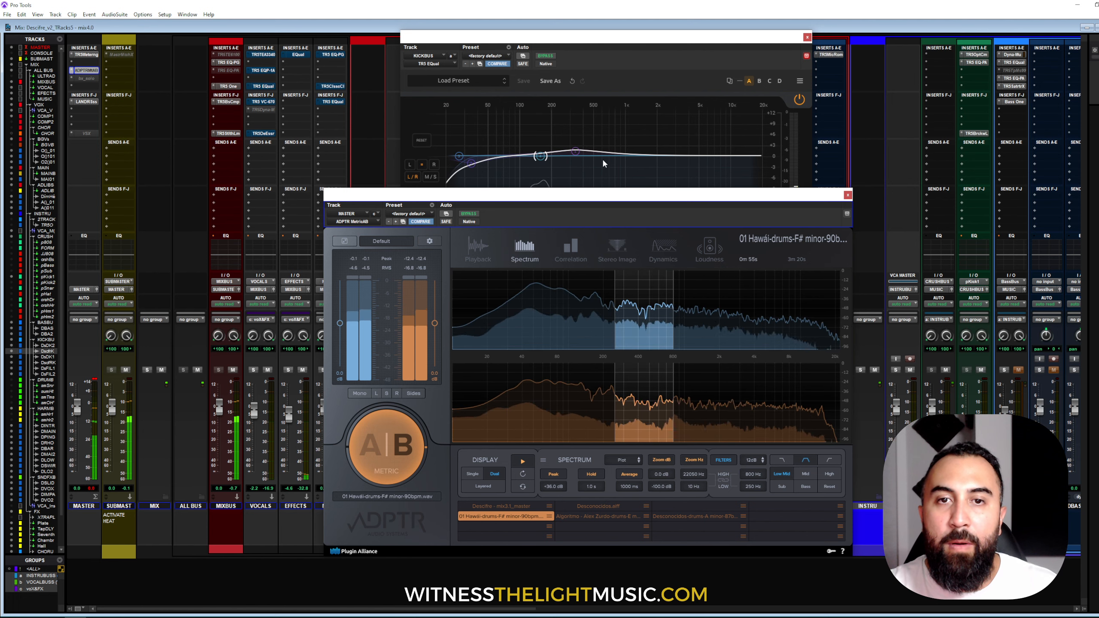
key("space")
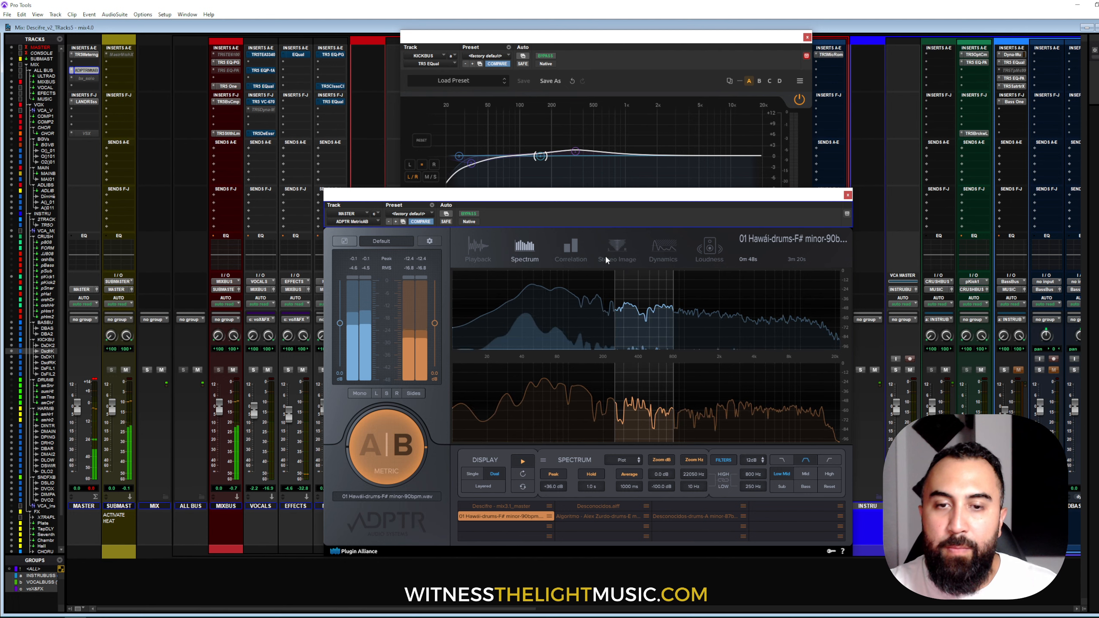
Add a Standard boost of about 1.6 dB near 565 Hz to the kick bus EQ and set its Q to 0.9.
left_click(592, 150)
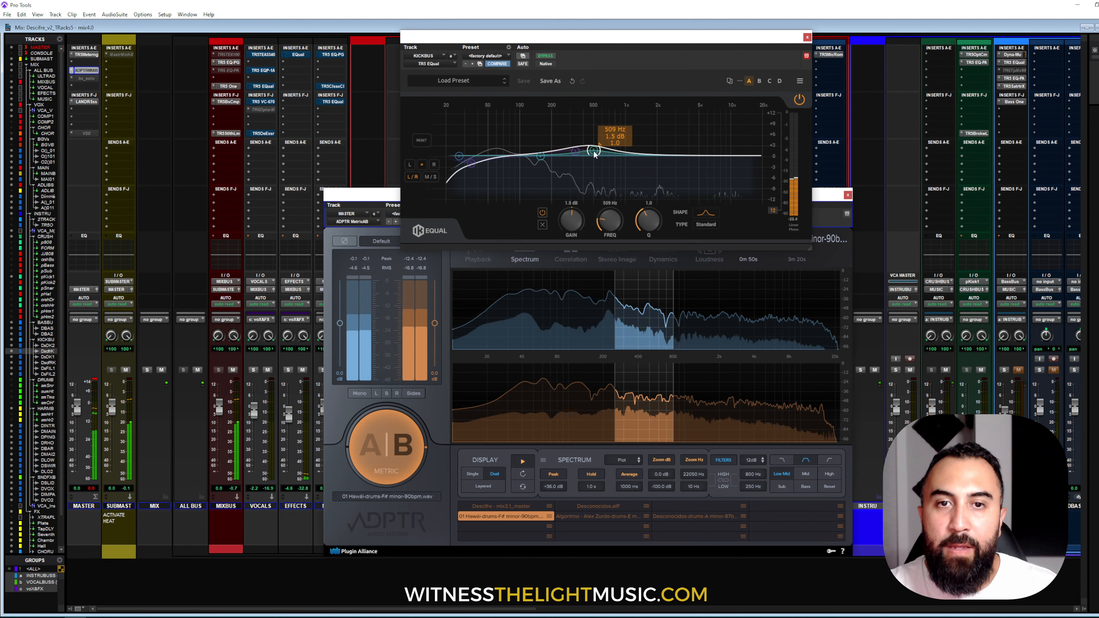
left_click_drag(593, 153, 598, 151)
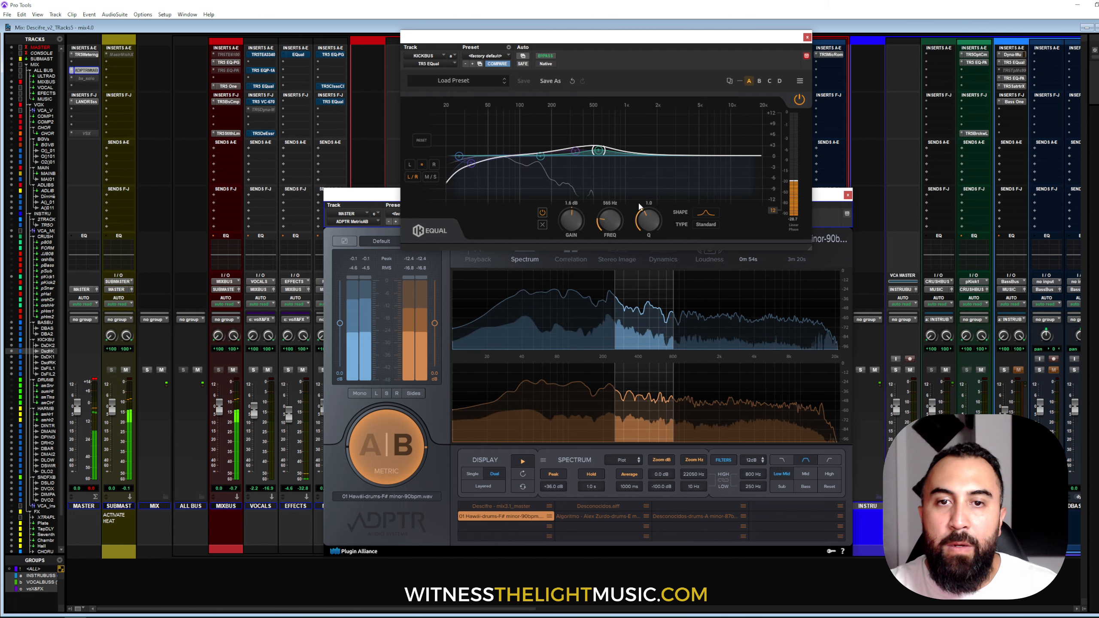
left_click_drag(648, 220, 648, 224)
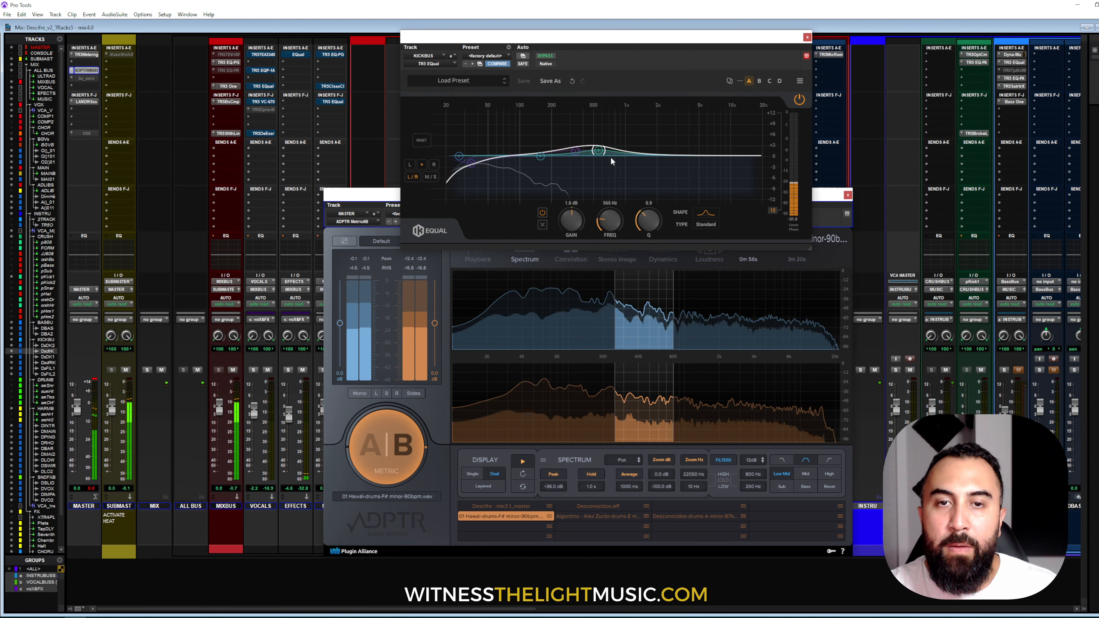
Compare the mix with the reference through the Low-Mid filter and at full range to judge the kick EQ.
left_click(391, 441)
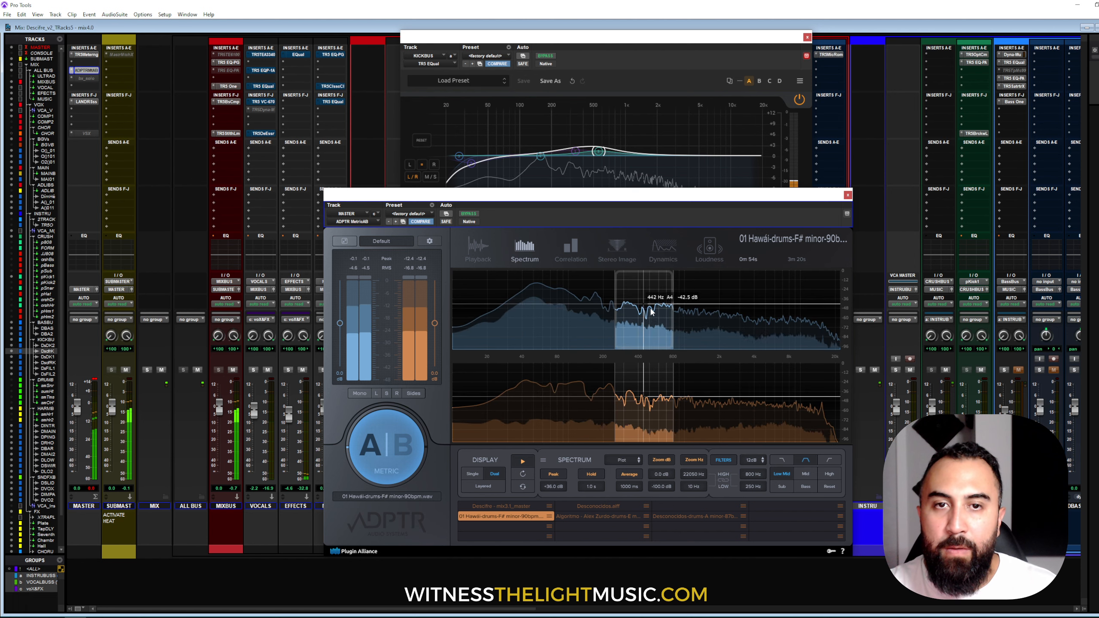
left_click(377, 447)
left_click(381, 445)
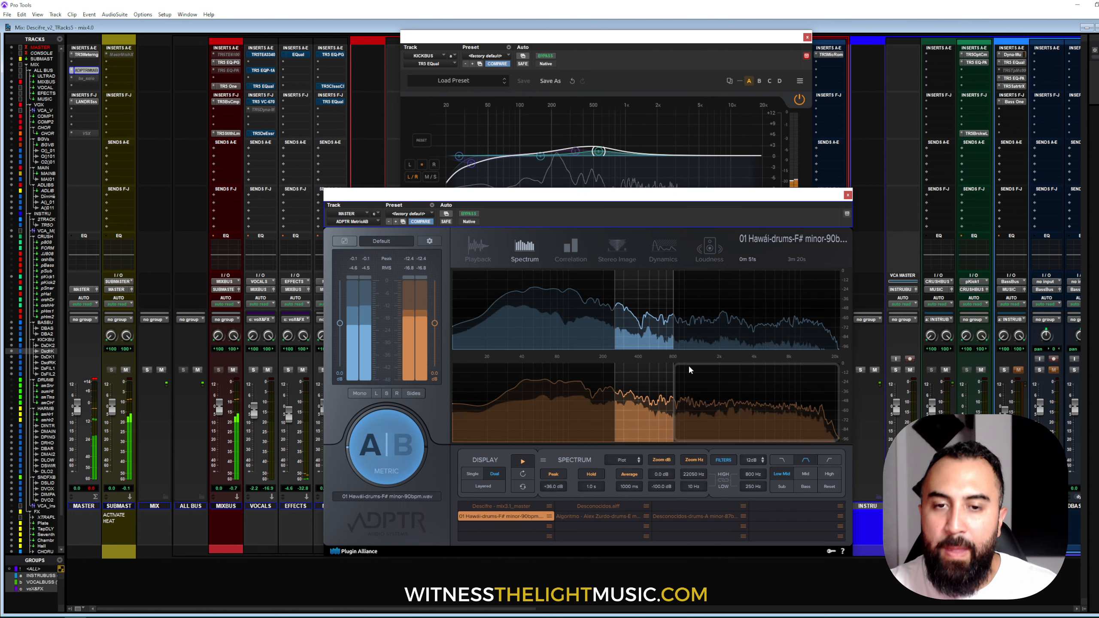
left_click(372, 453)
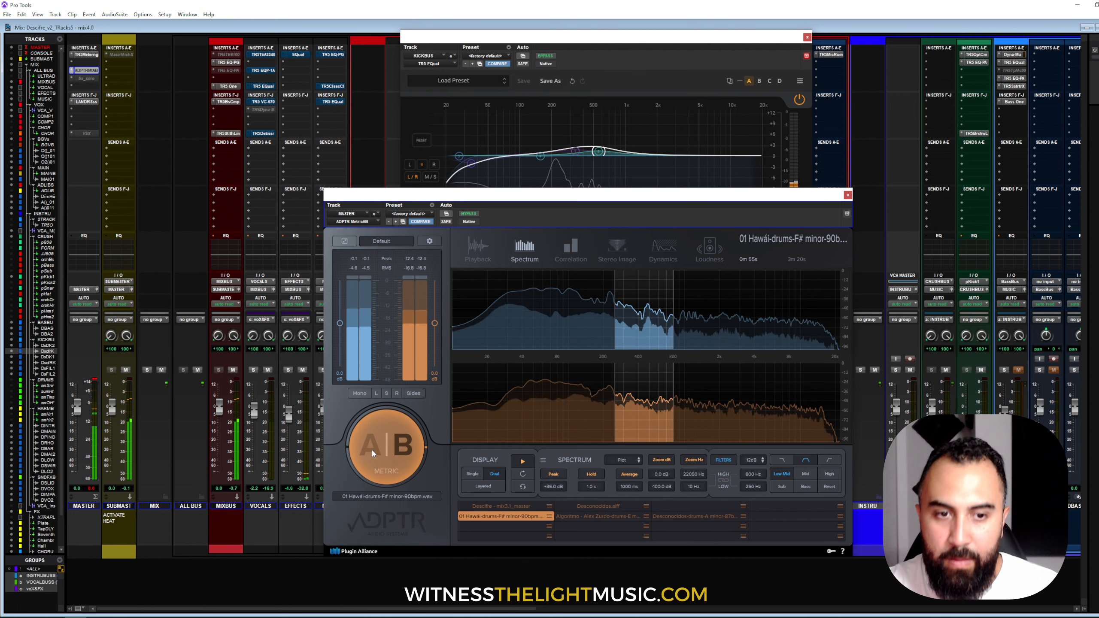
left_click(372, 453)
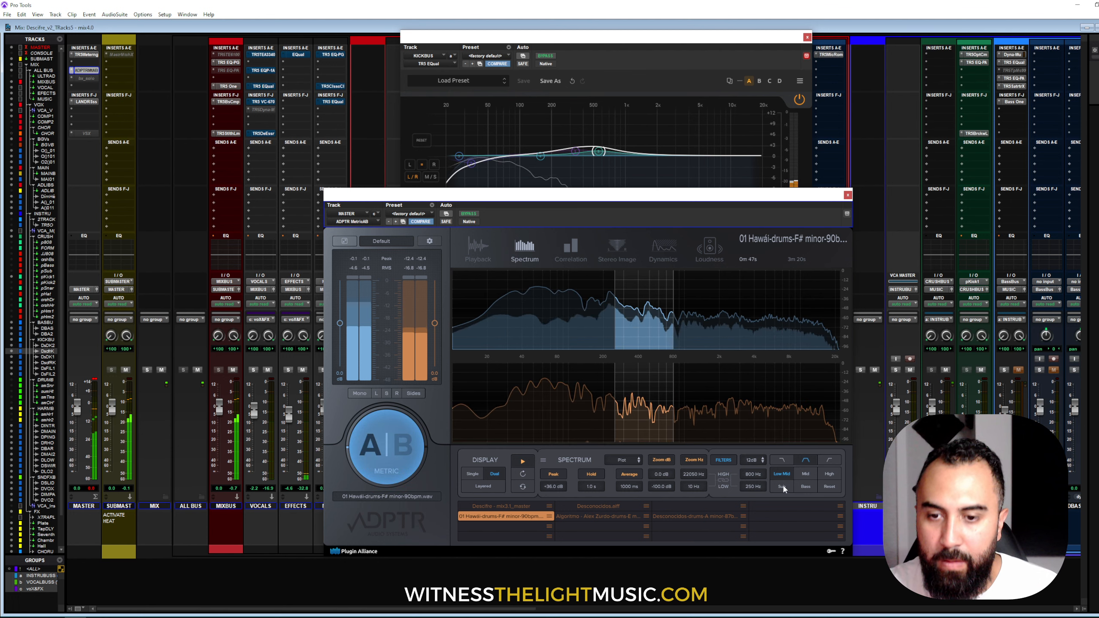
left_click(781, 474)
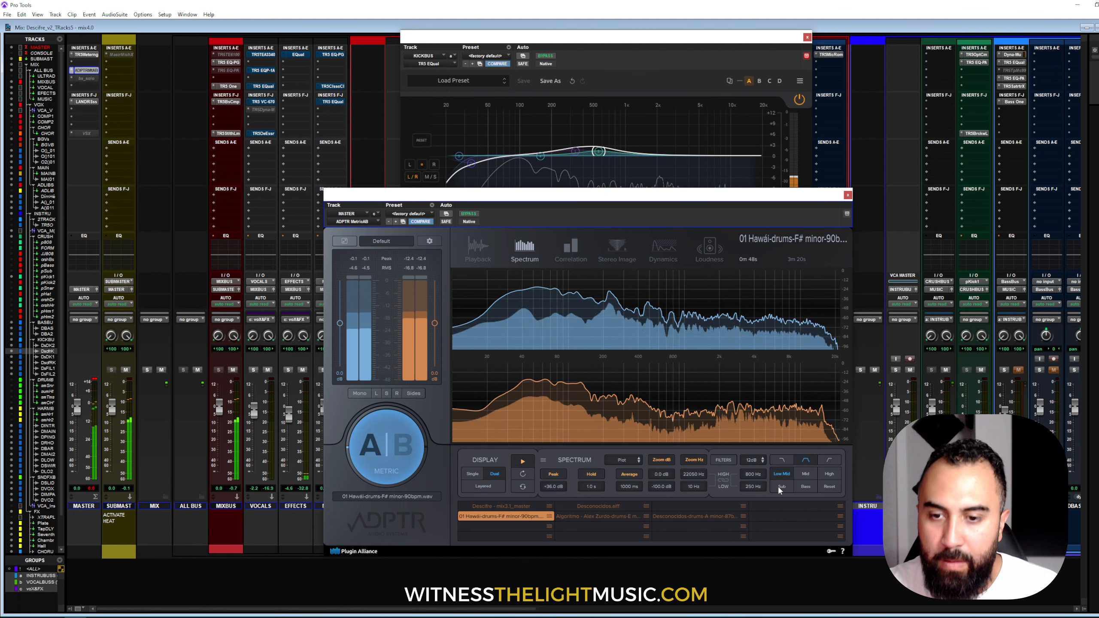
left_click(398, 456)
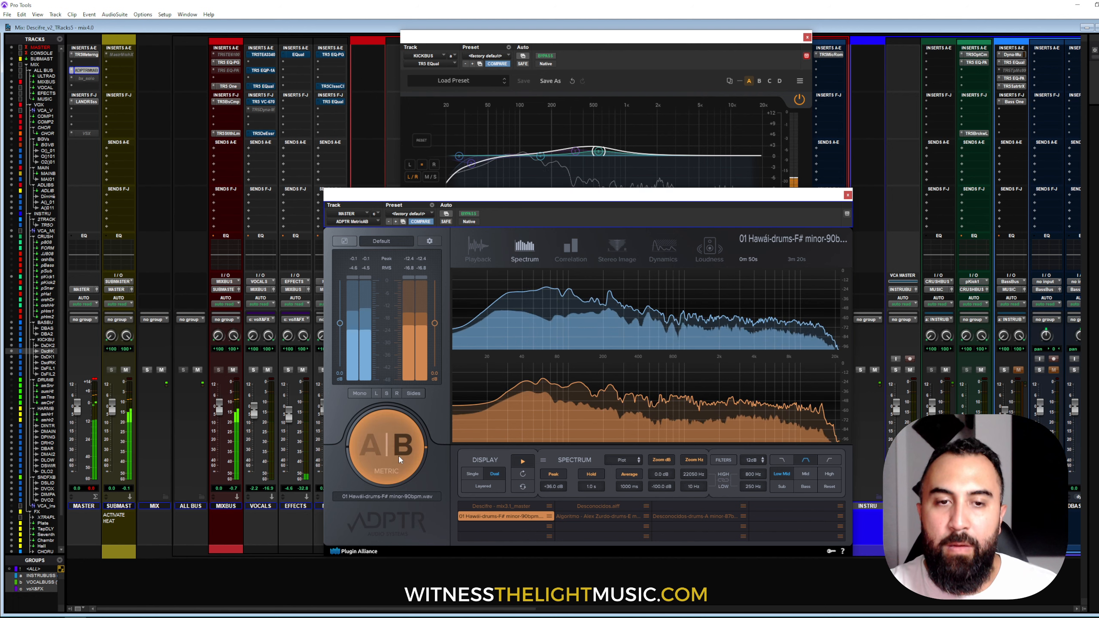
Loudness-match the reference track to the mix in the playback view and compare the two.
left_click(476, 245)
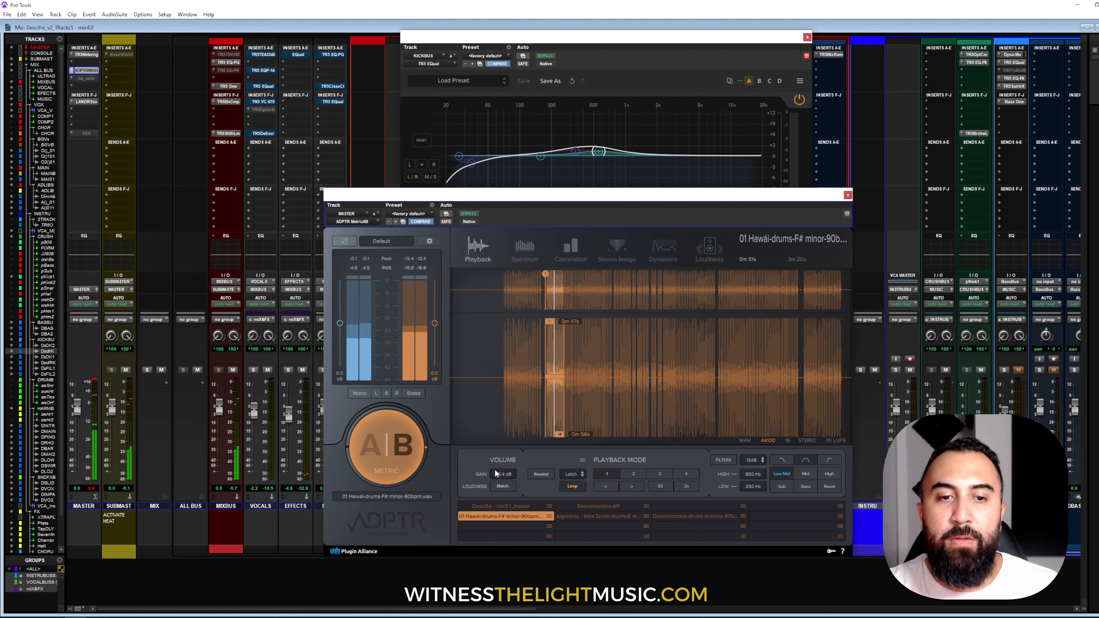
left_click(503, 485)
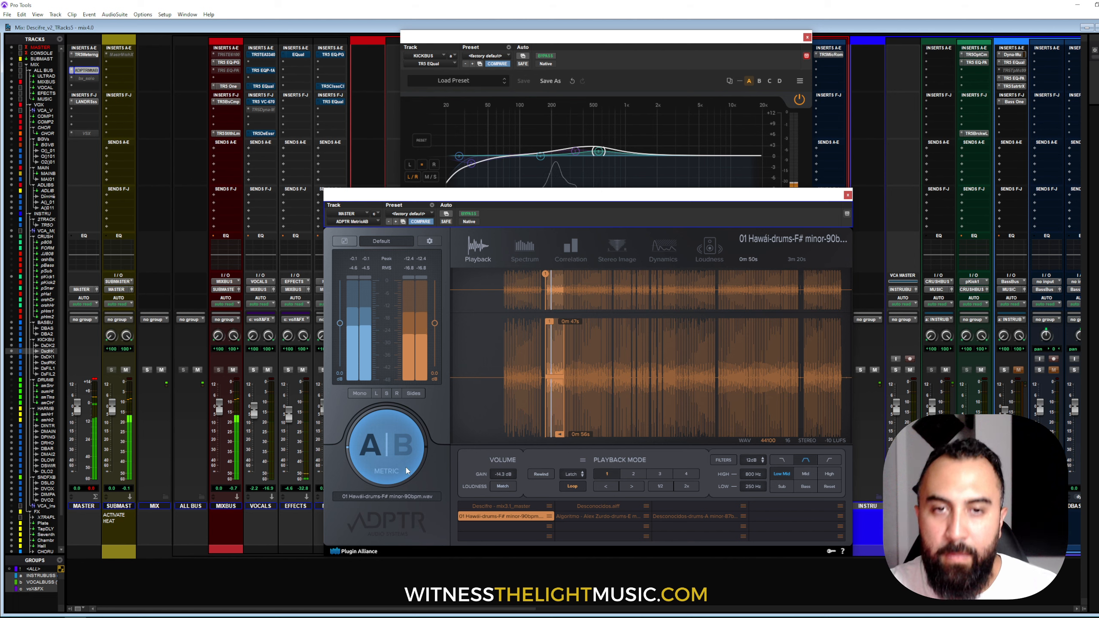
left_click(381, 453)
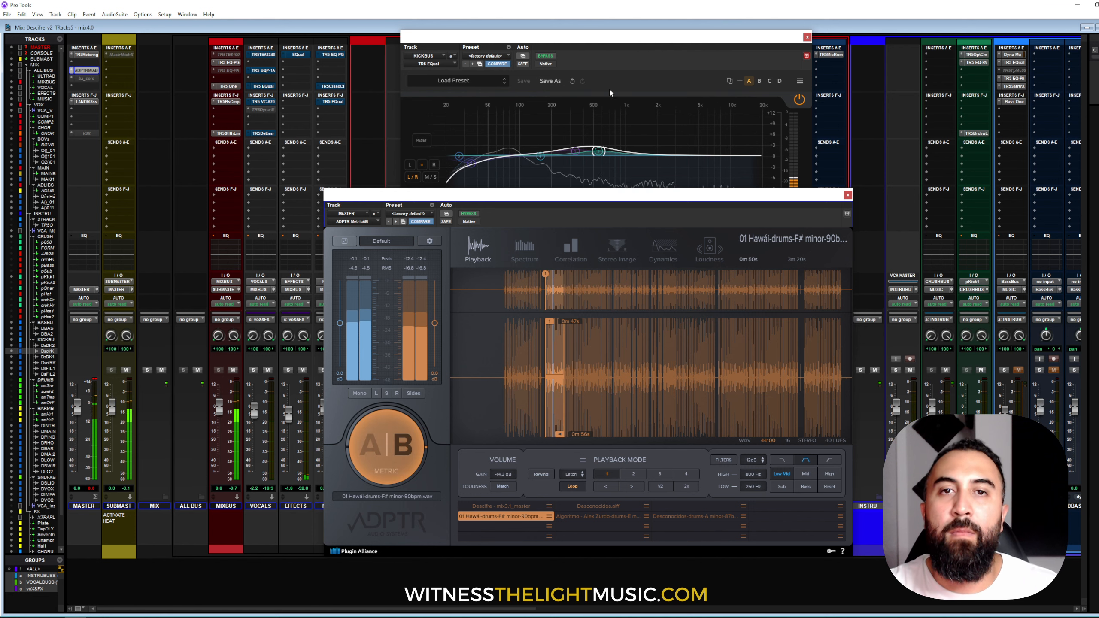
Bring up the Edit window, move both plug-in windows clear of the kick clips on the timeline, and stop playback.
key("ctrl+equal")
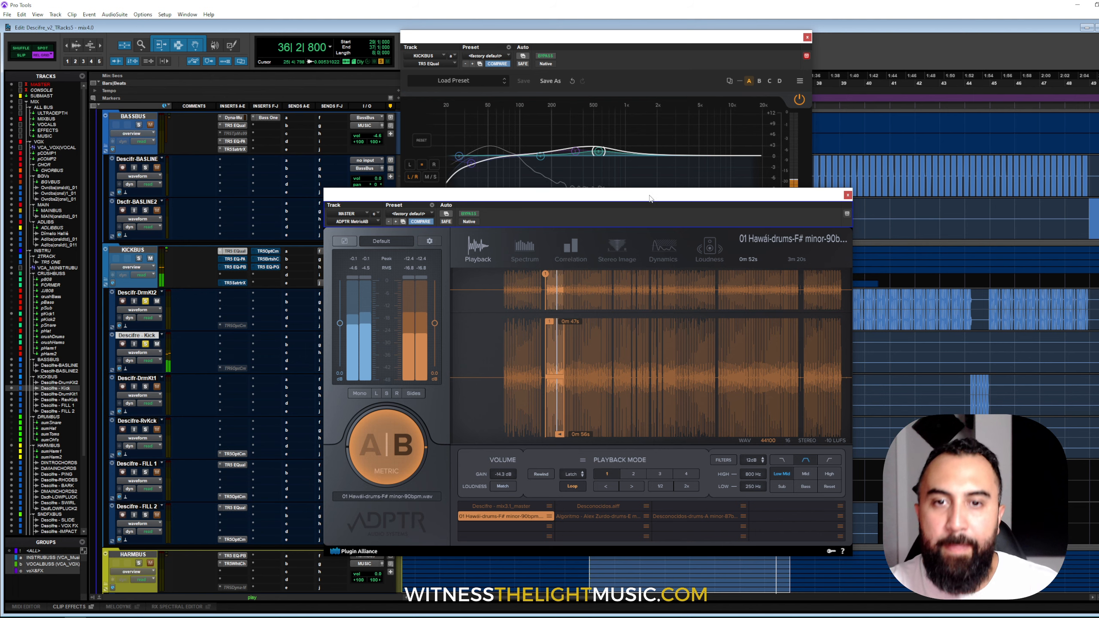
left_click_drag(651, 199, 647, 207)
left_click_drag(663, 45, 382, 45)
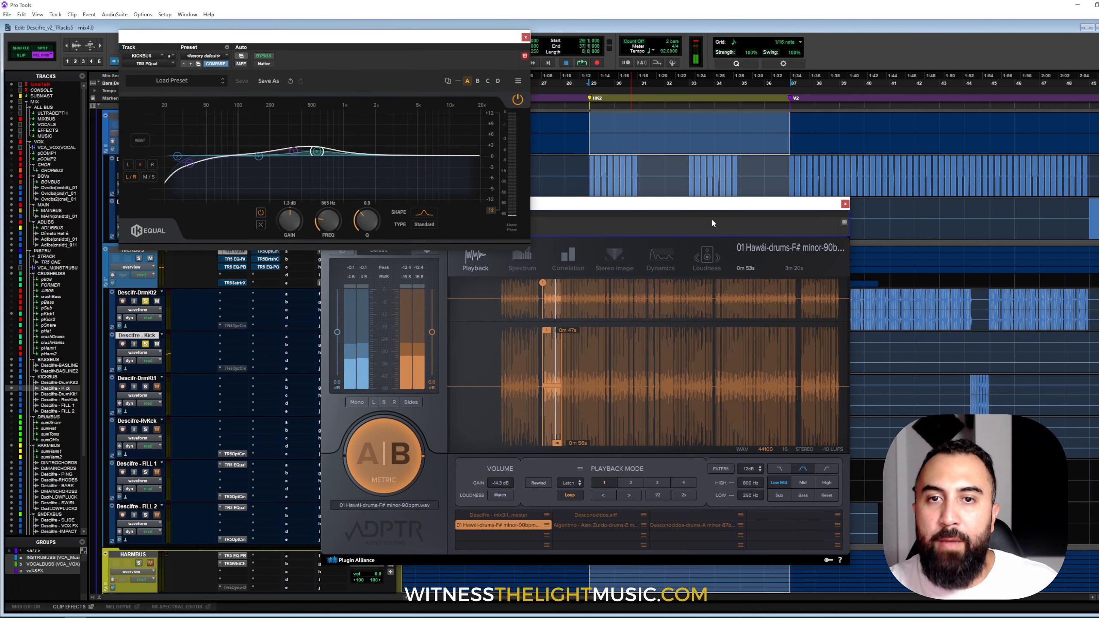
left_click_drag(711, 217, 443, 217)
key("space")
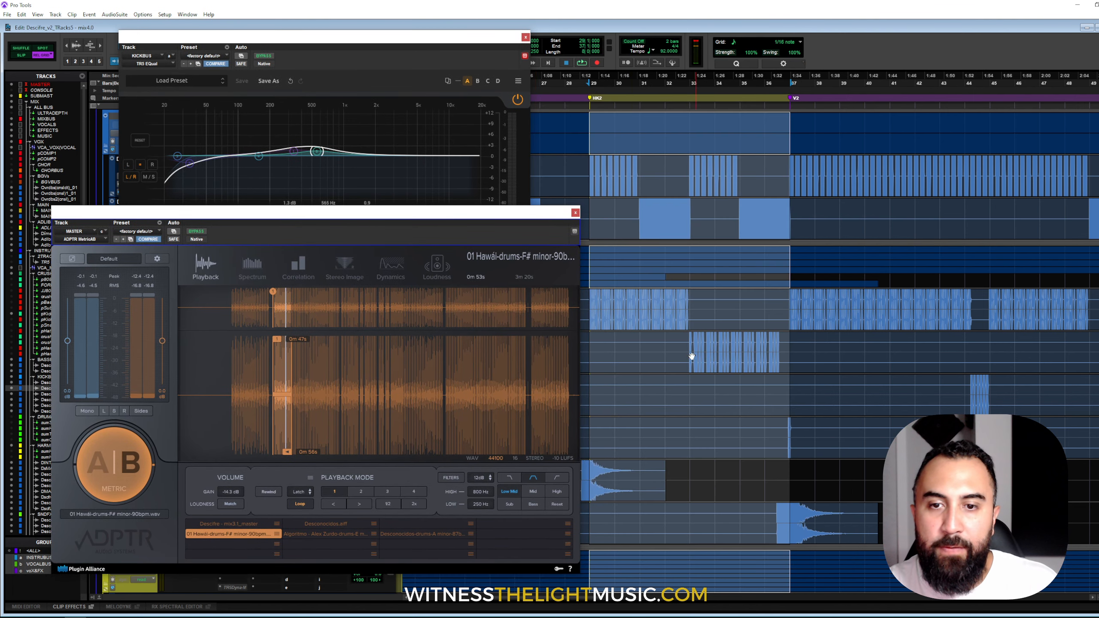
Loop playback over the kick clip in the second half of the HK2 section and move both plug-in windows off the kick bus track.
left_click(692, 339)
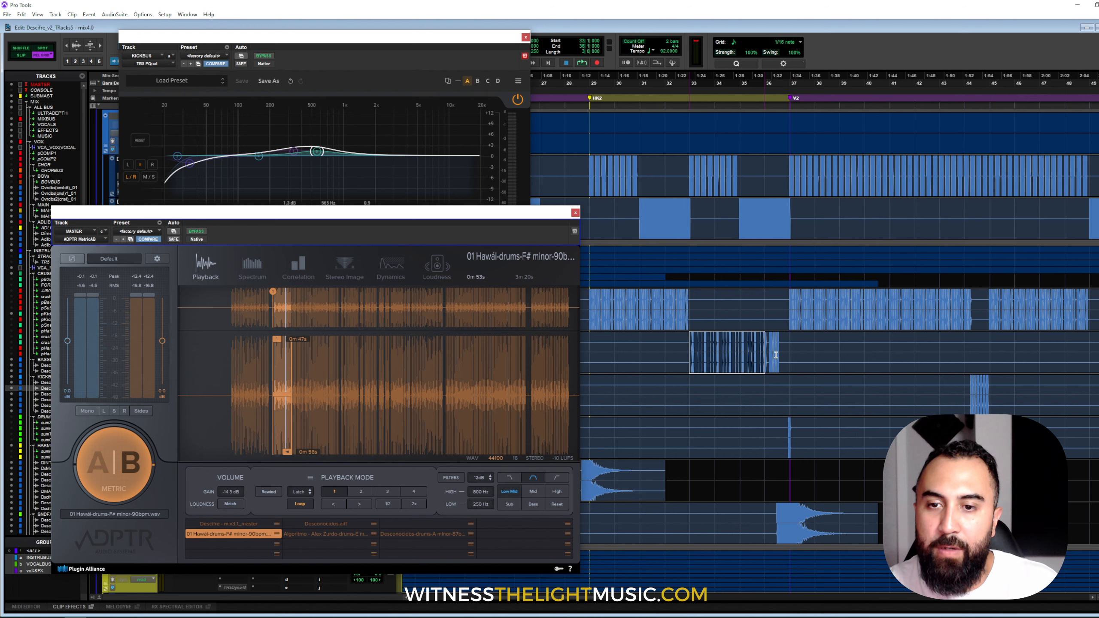
key("space")
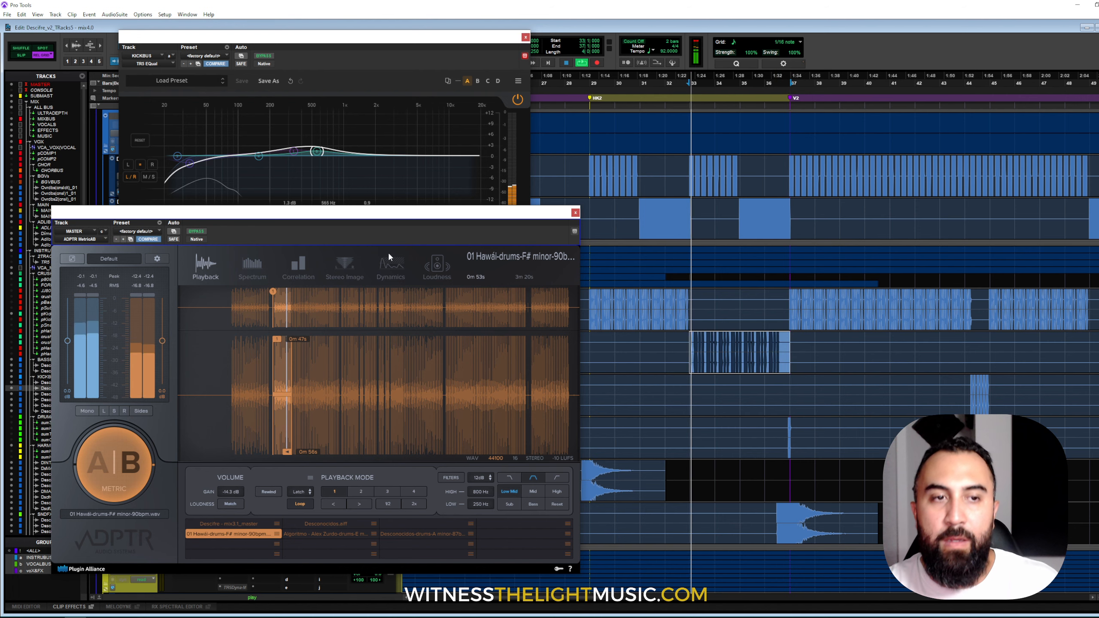
left_click_drag(397, 222, 640, 245)
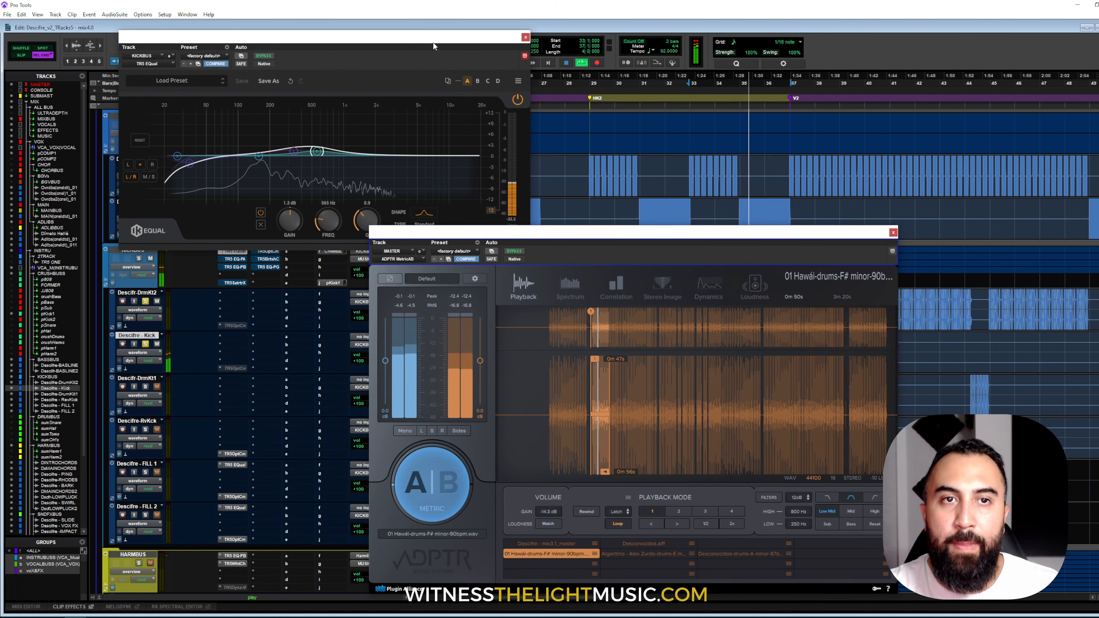
left_click_drag(434, 46, 754, 50)
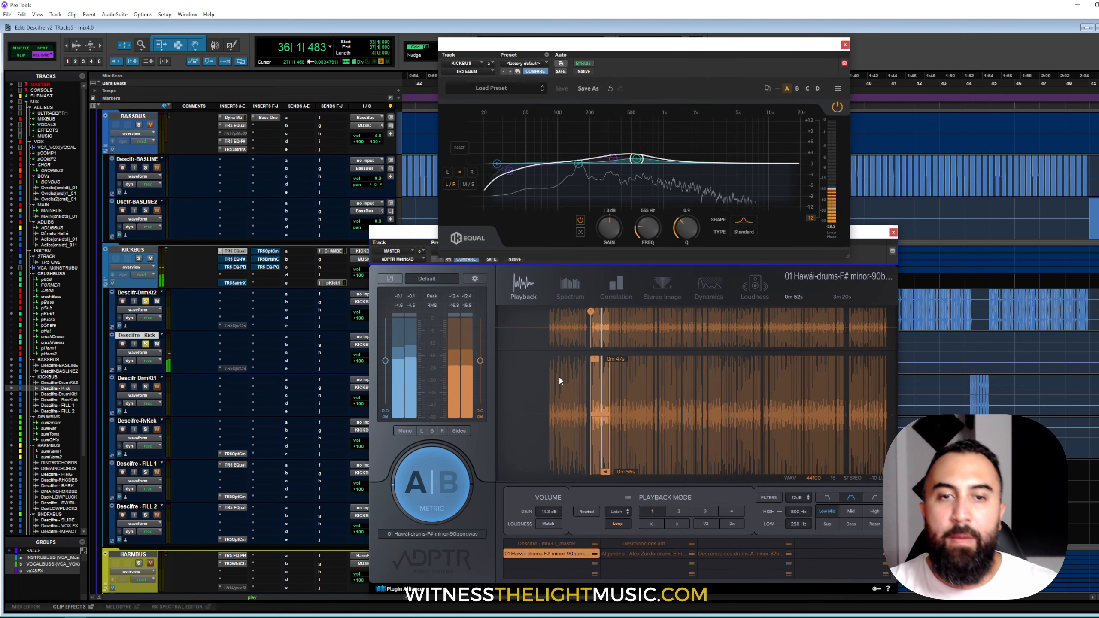
left_click(417, 240)
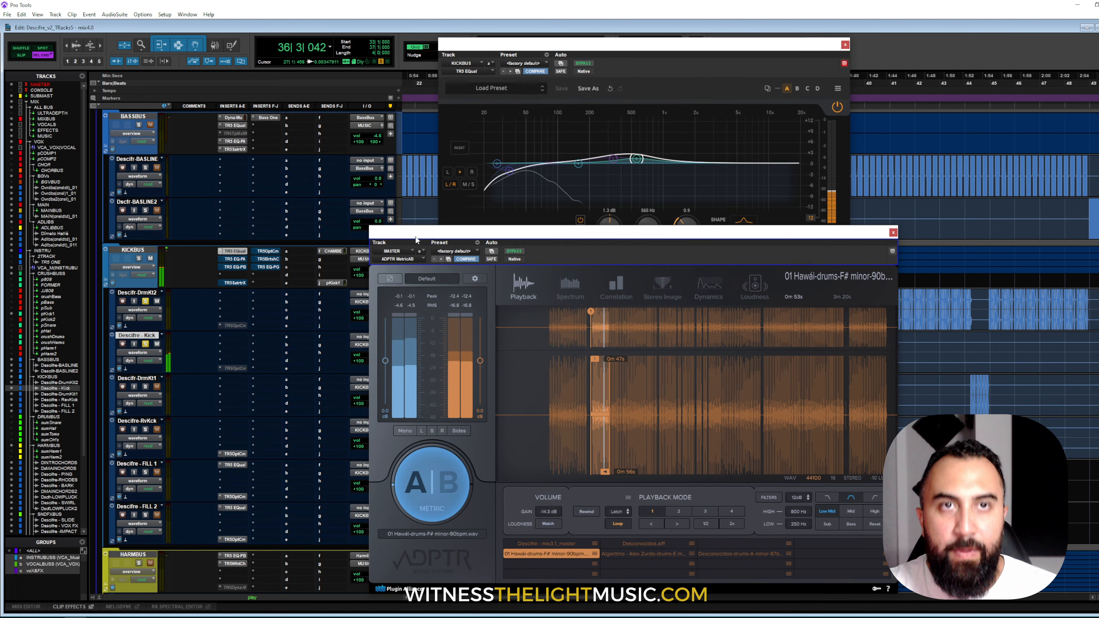
Compare the mix with the reference through the Low-Mid filter in the Spectrum view, clear the filter, and stop playback.
left_click(440, 475)
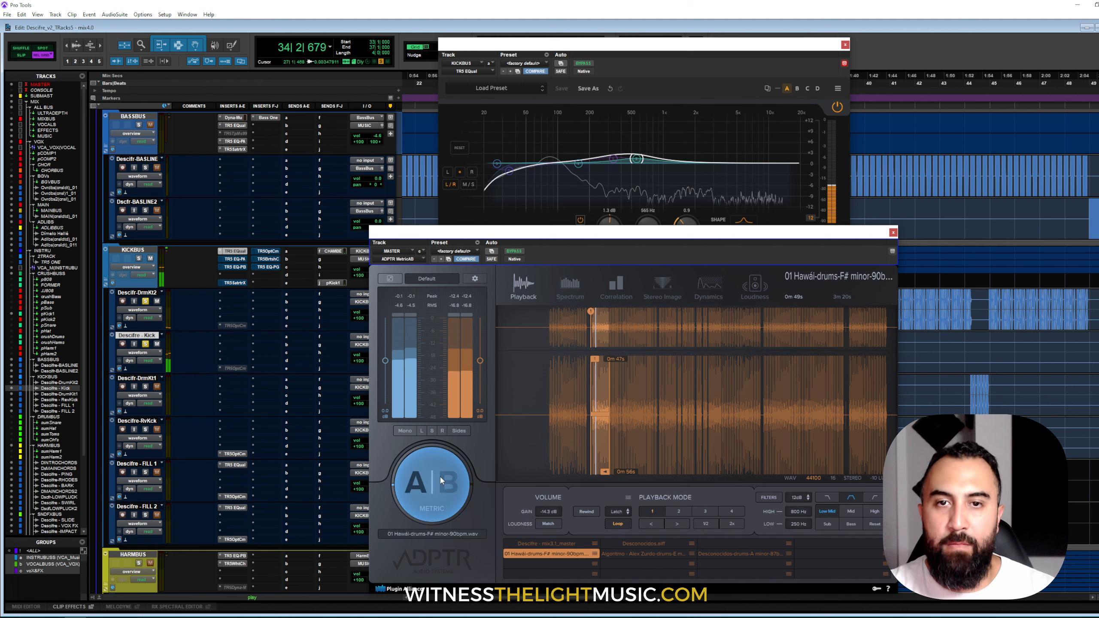
left_click(440, 478)
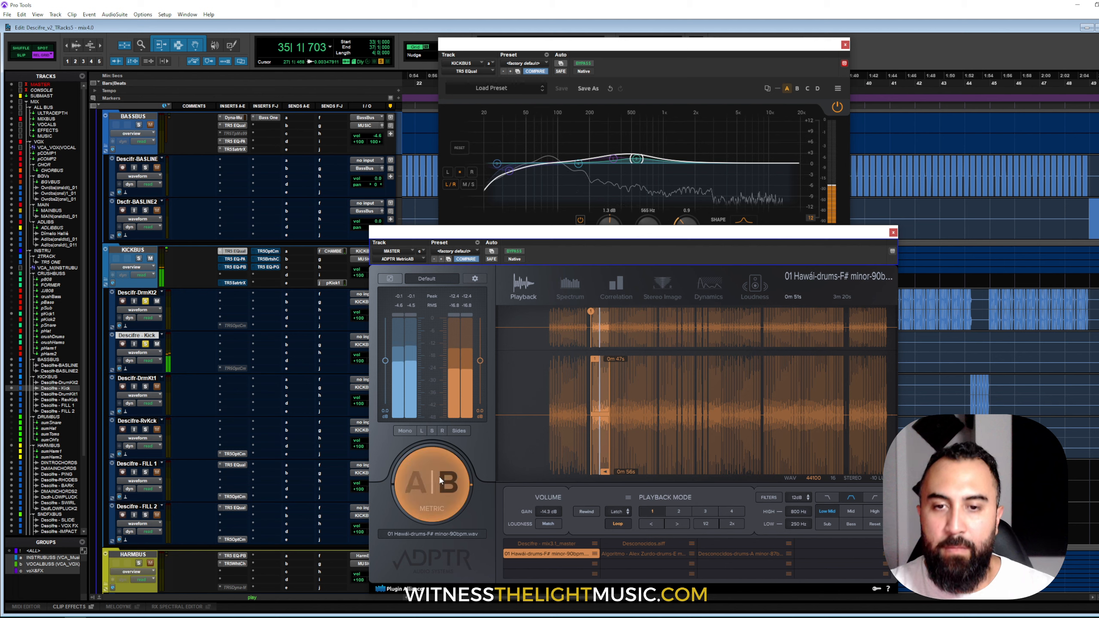
left_click(564, 287)
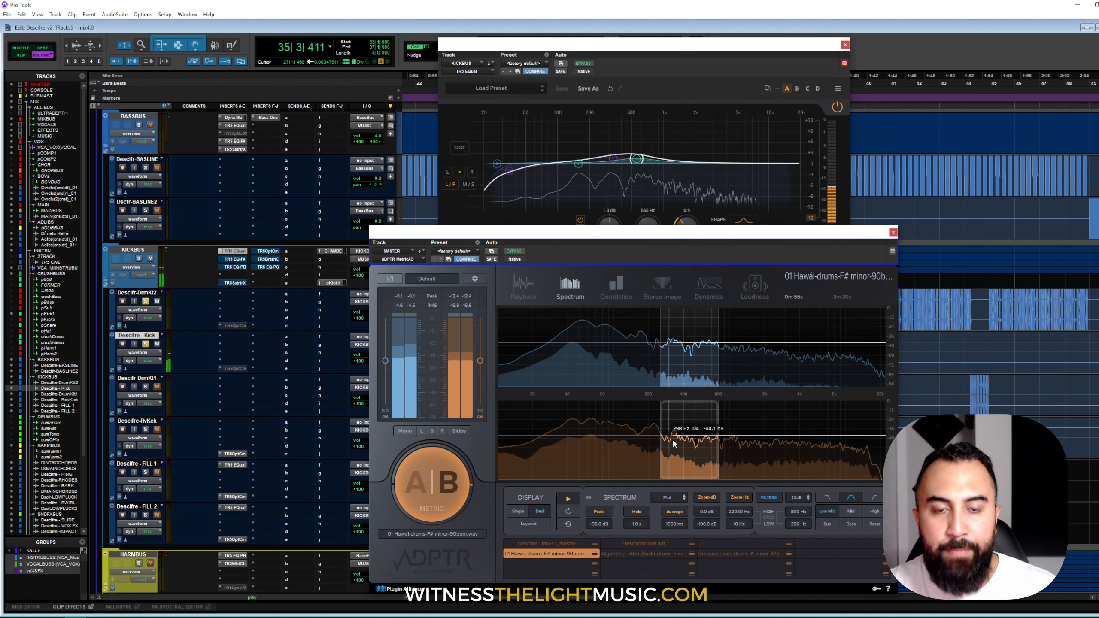
left_click(426, 493)
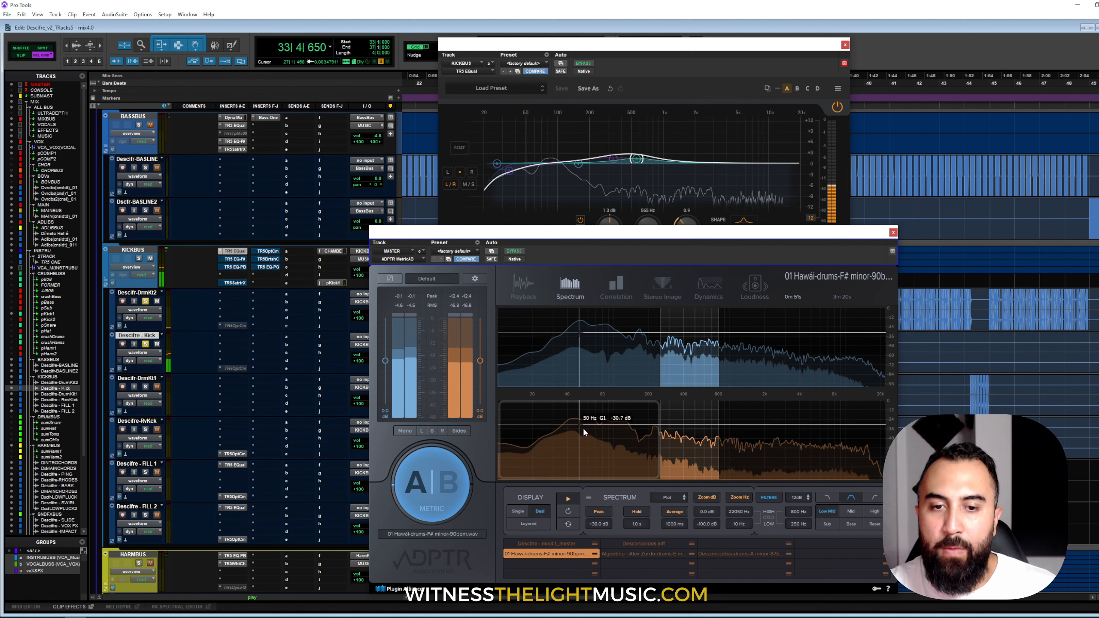
left_click(438, 485)
left_click(822, 511)
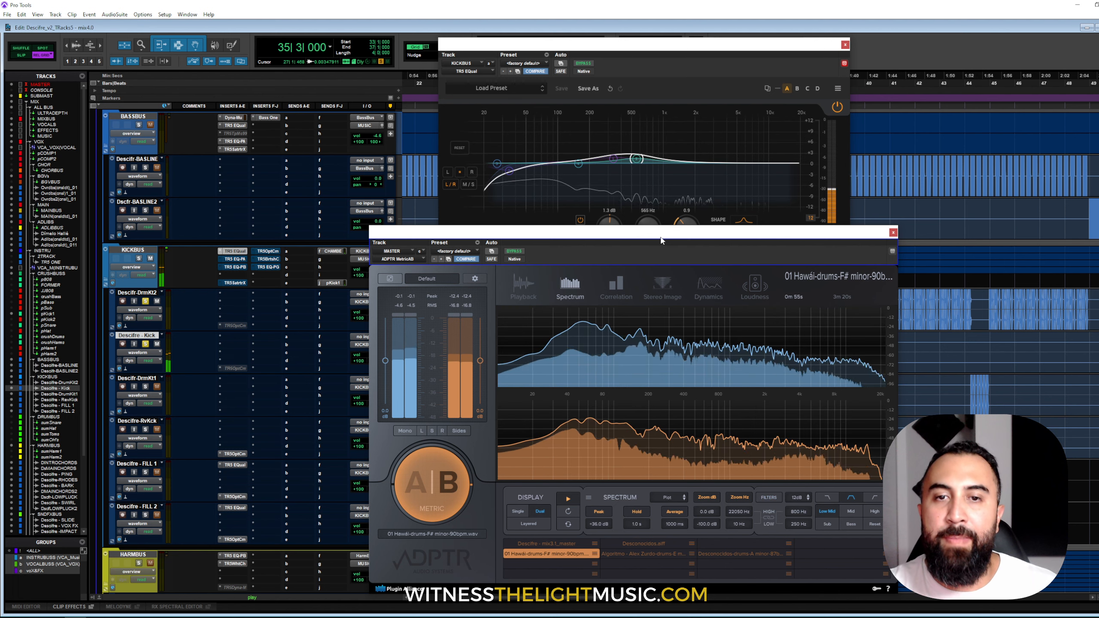
key("space")
Open the EQ-PB on the kick bus, reset its settings, and position the MetricAB window clear of it.
left_click_drag(661, 241, 653, 245)
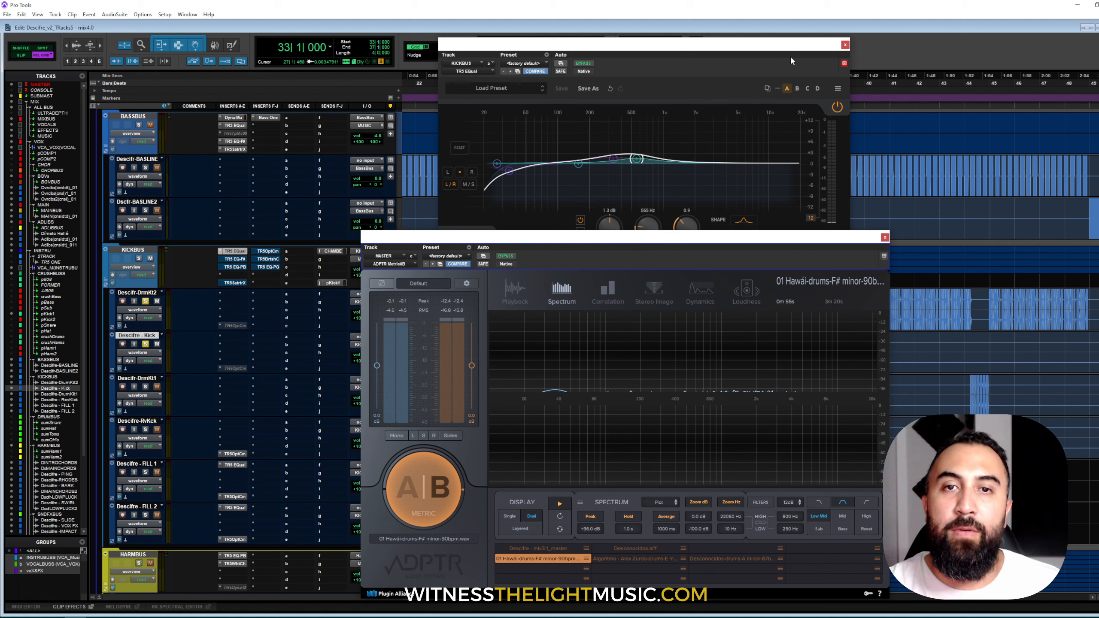
left_click_drag(665, 54, 647, 46)
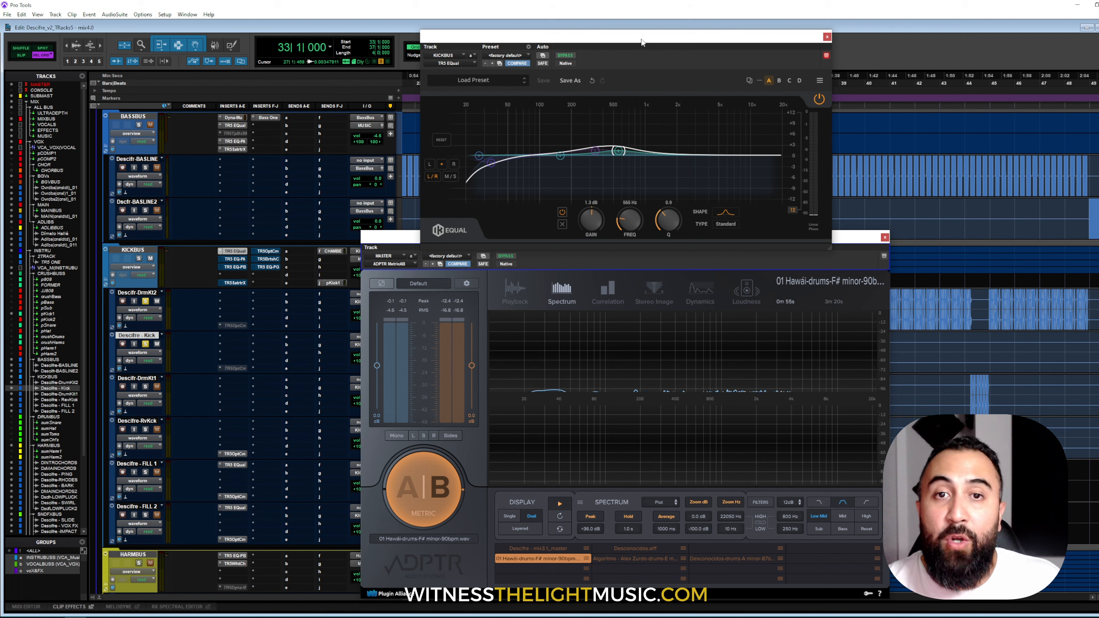
left_click(235, 267)
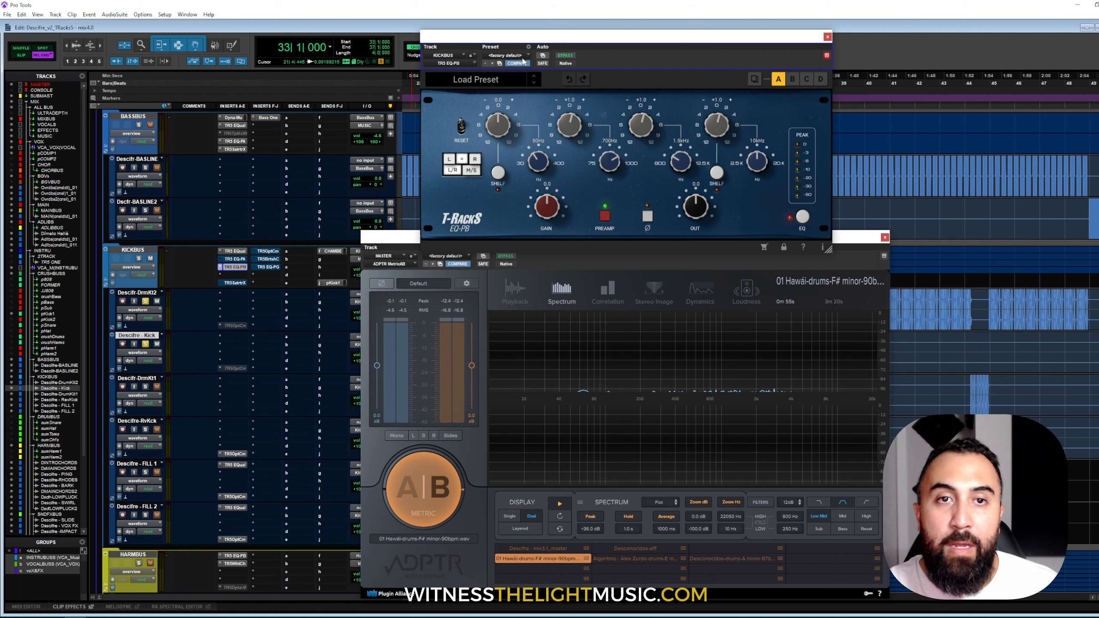
left_click(461, 125)
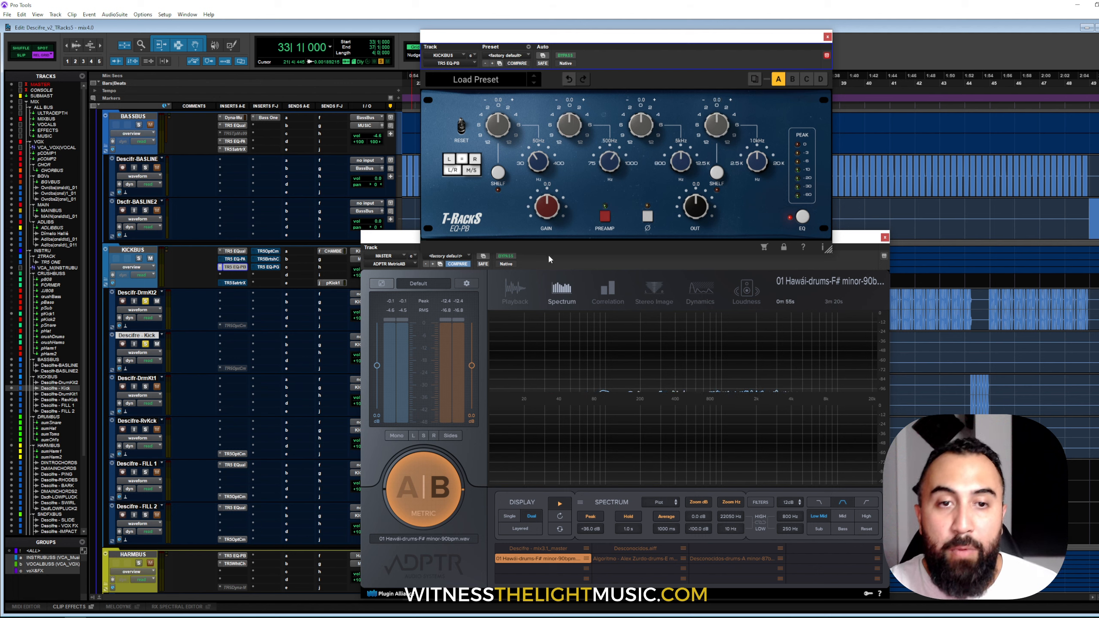
left_click(562, 254)
left_click_drag(644, 241, 642, 247)
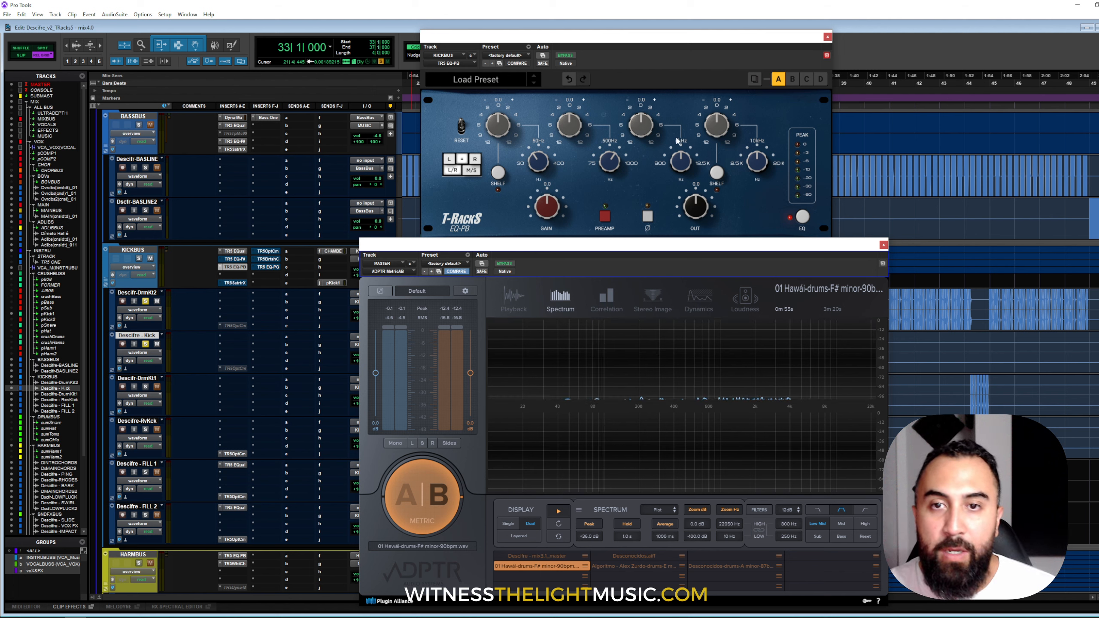
Set the EQ-PB's two lowest bands to 300 Hz and 700 Hz and boost each to +2.0 during looped playback.
left_click_drag(607, 161, 616, 145)
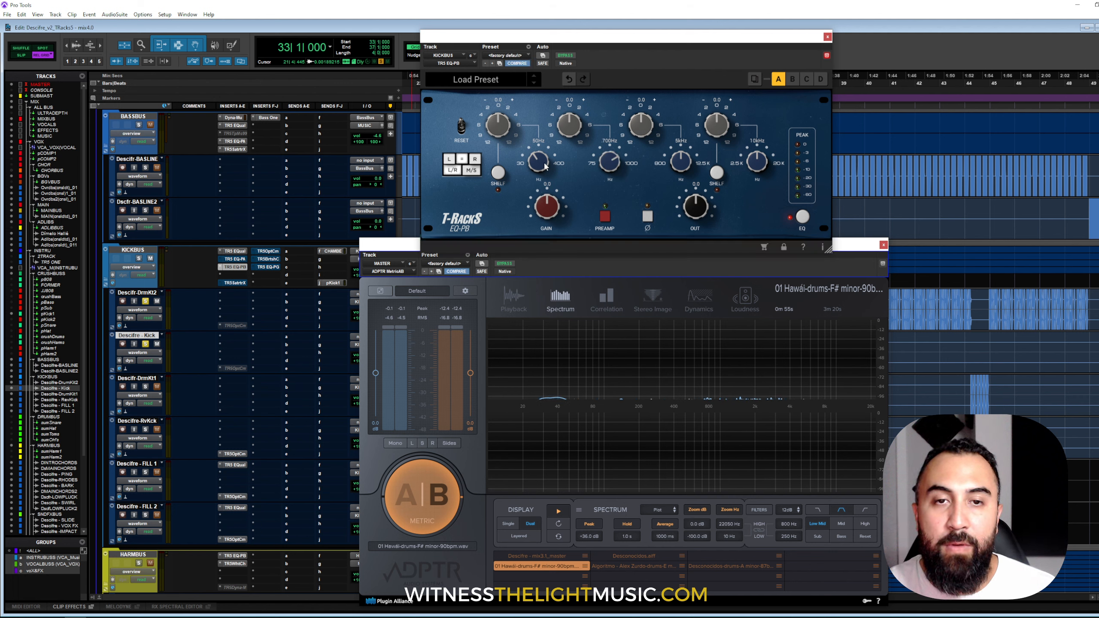
left_click_drag(539, 164, 537, 111)
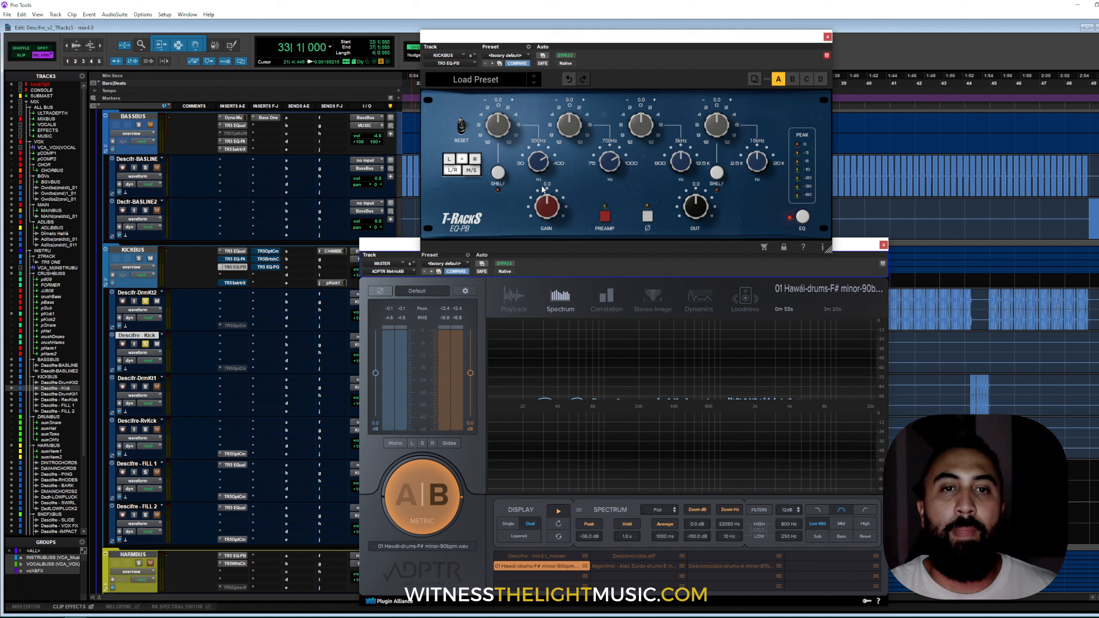
key("space")
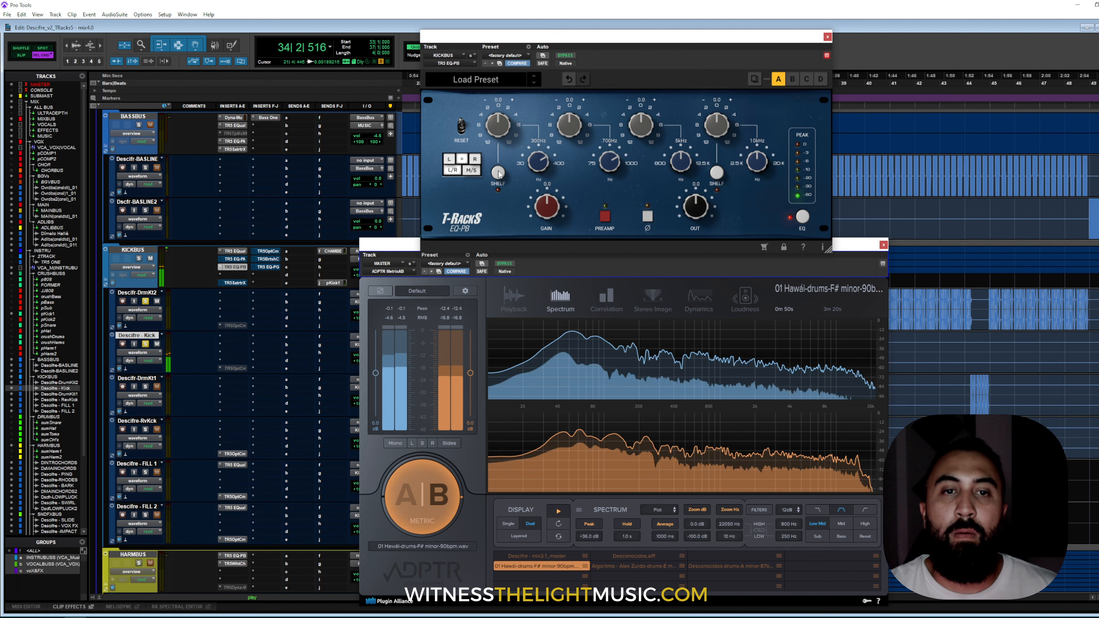
left_click_drag(504, 129, 501, 121)
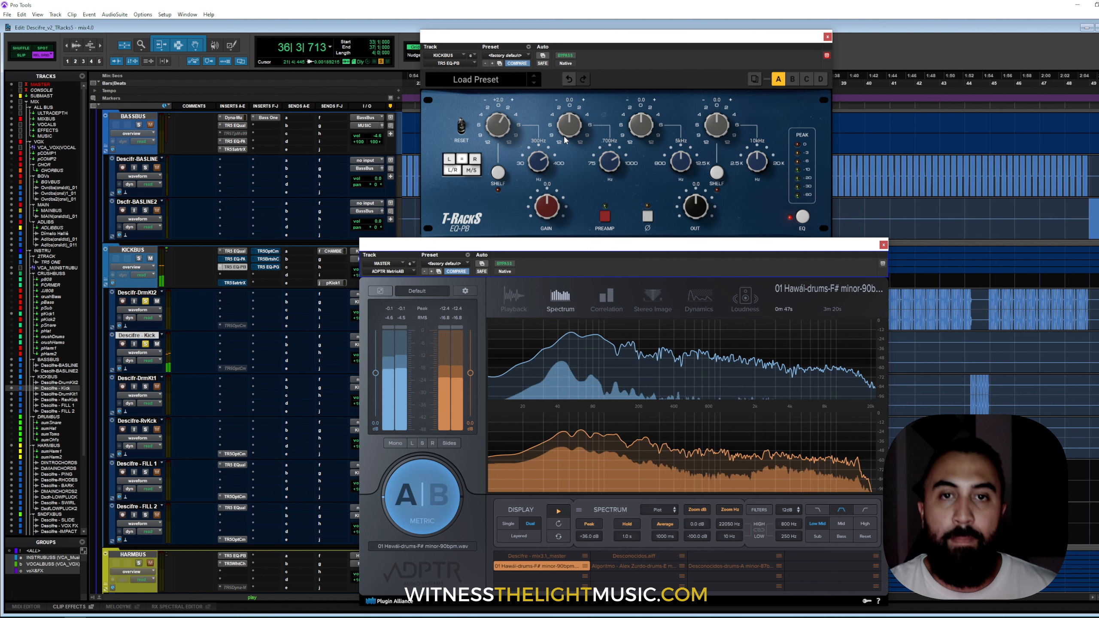
left_click_drag(569, 133, 571, 122)
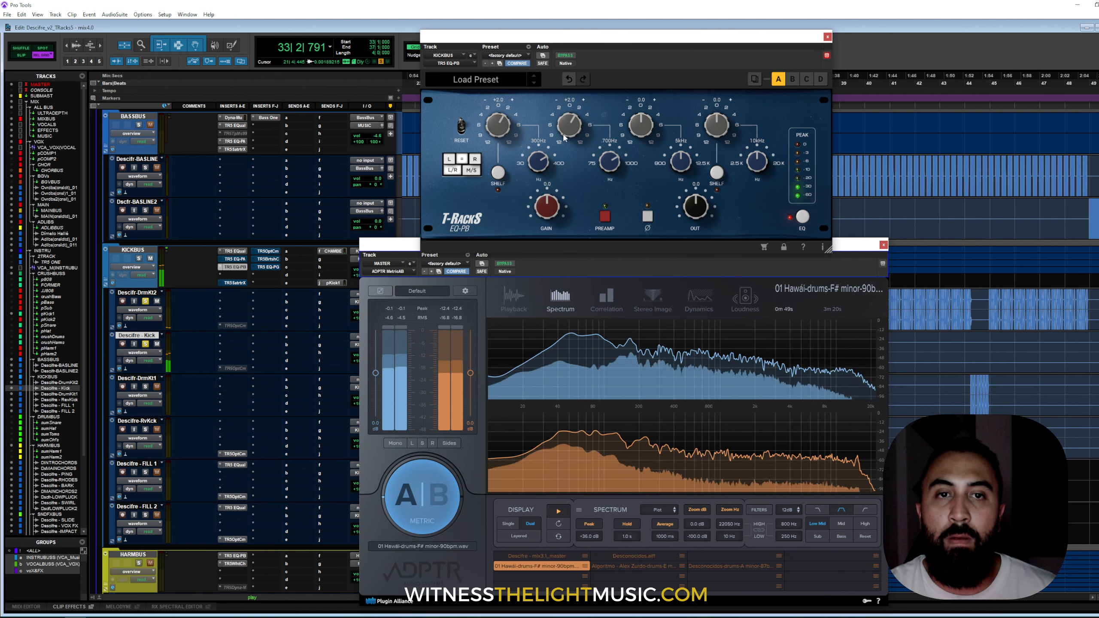
Compare the boosted kick with the reference and switch on the EQ-PB preamp.
left_click(429, 487)
left_click(428, 487)
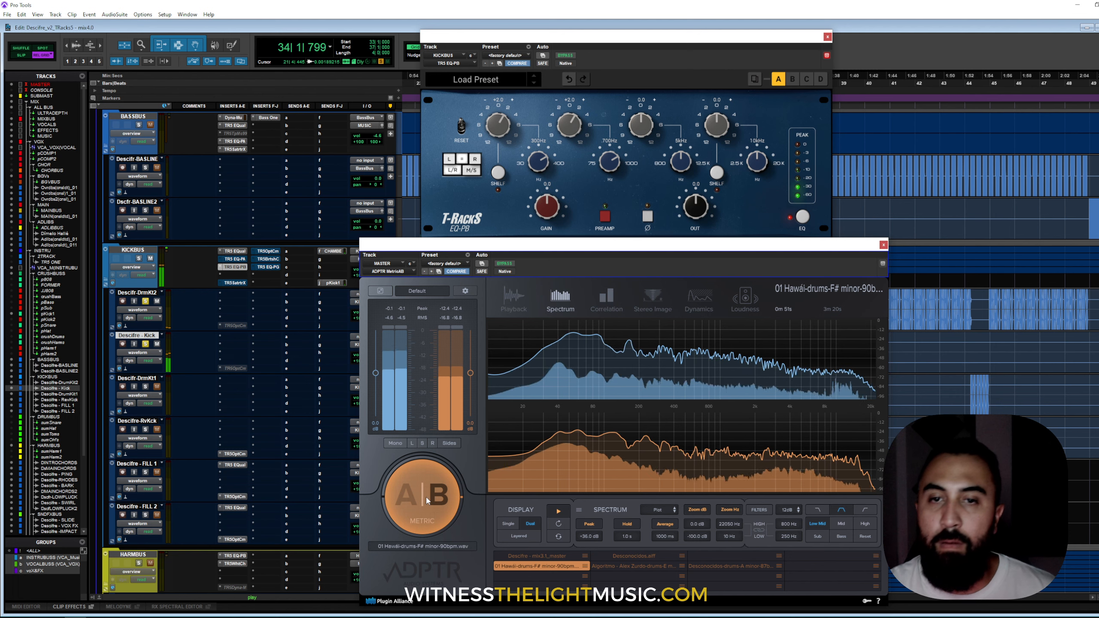
left_click(429, 493)
left_click(604, 216)
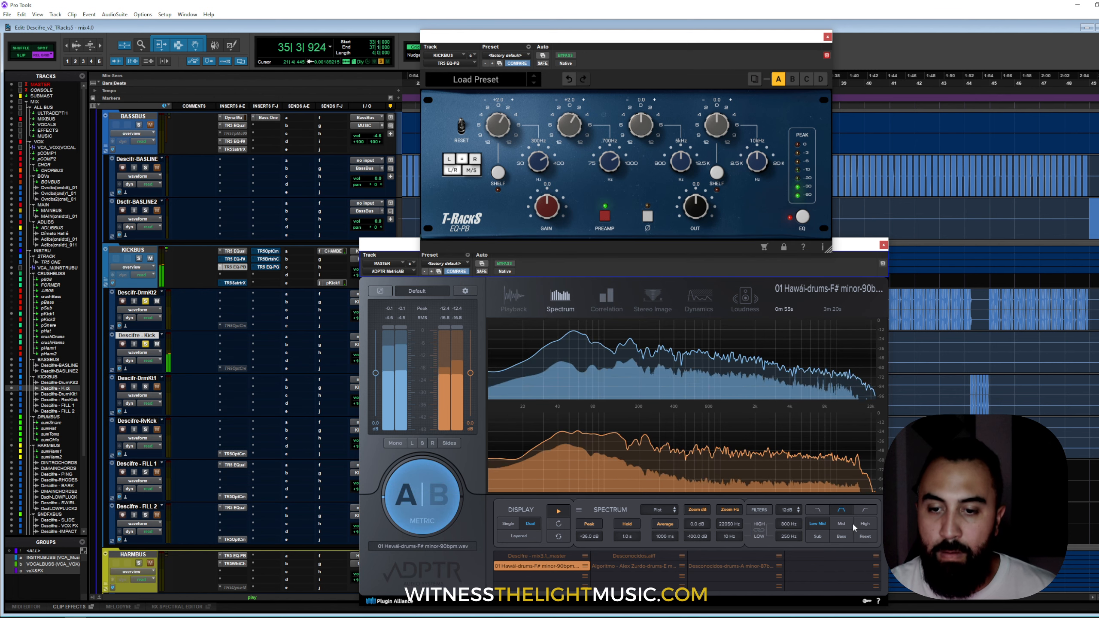
Isolate the low-mid range in the spectrum and lower the 300 Hz and 700 Hz band gains to +1.0.
left_click(680, 364)
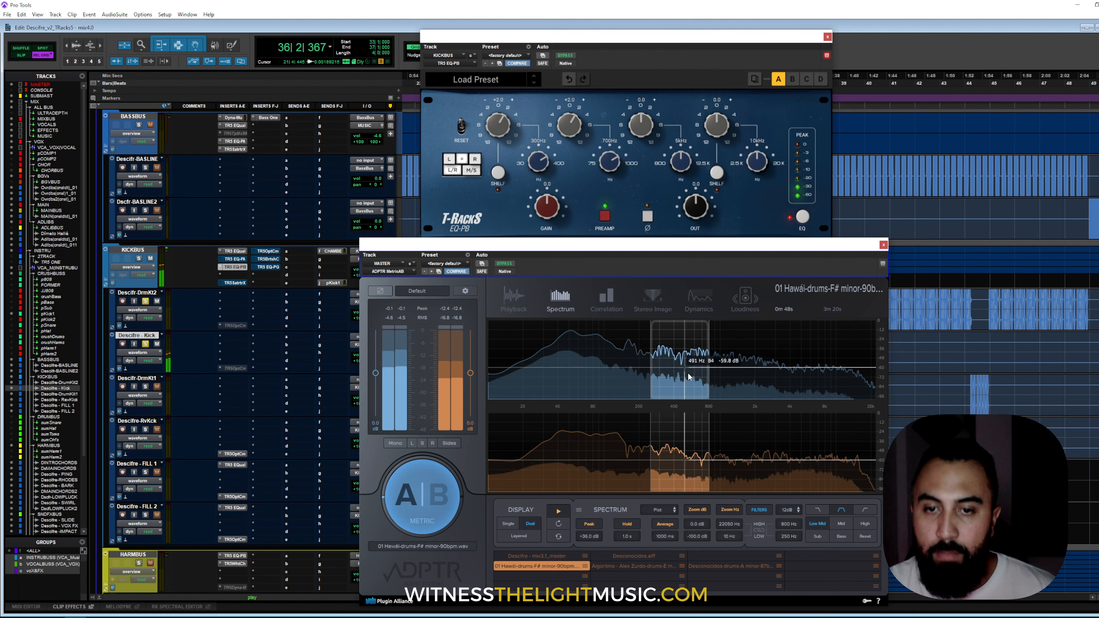
scroll(569, 126, "down", 1)
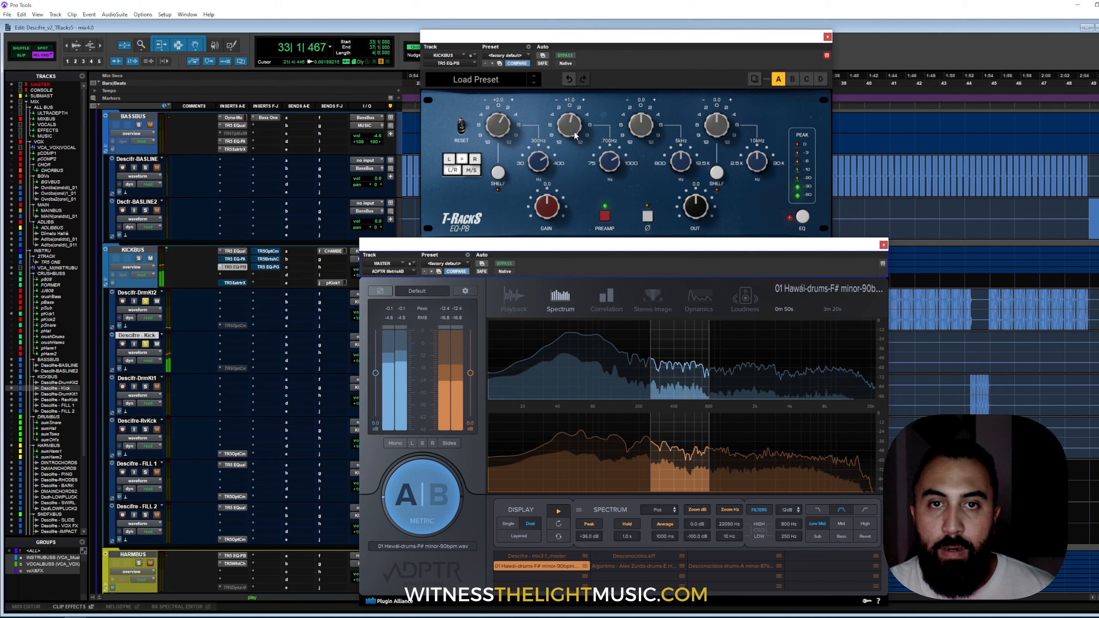
scroll(498, 126, "down", 1)
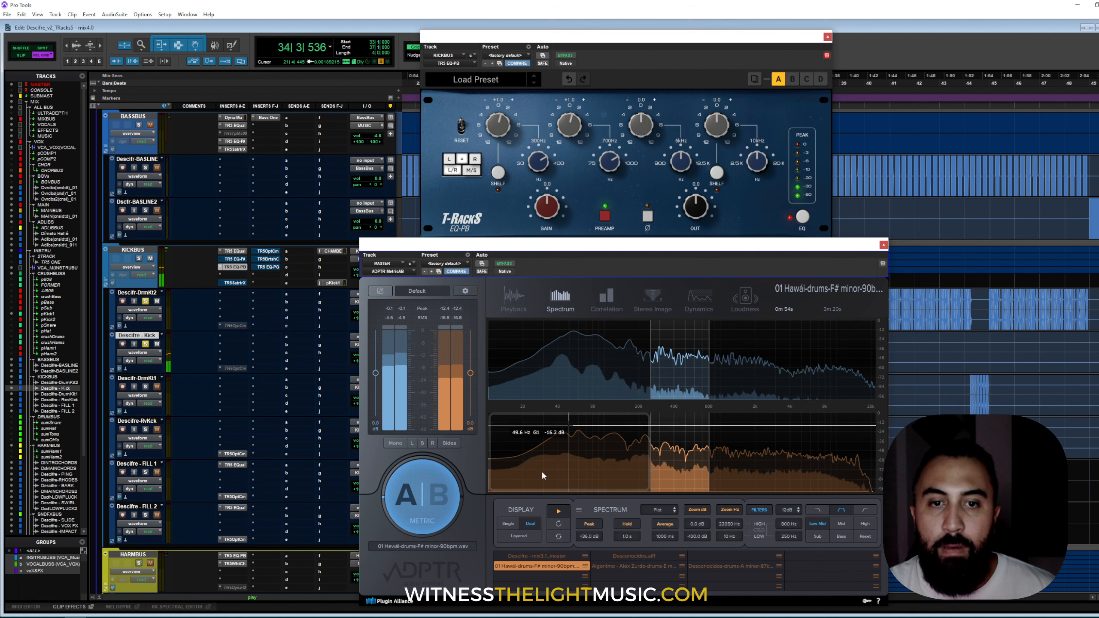
Compare the adjusted kick with the reference in the low-mids, stop playback, and clear the Low-Mid filter.
left_click(420, 486)
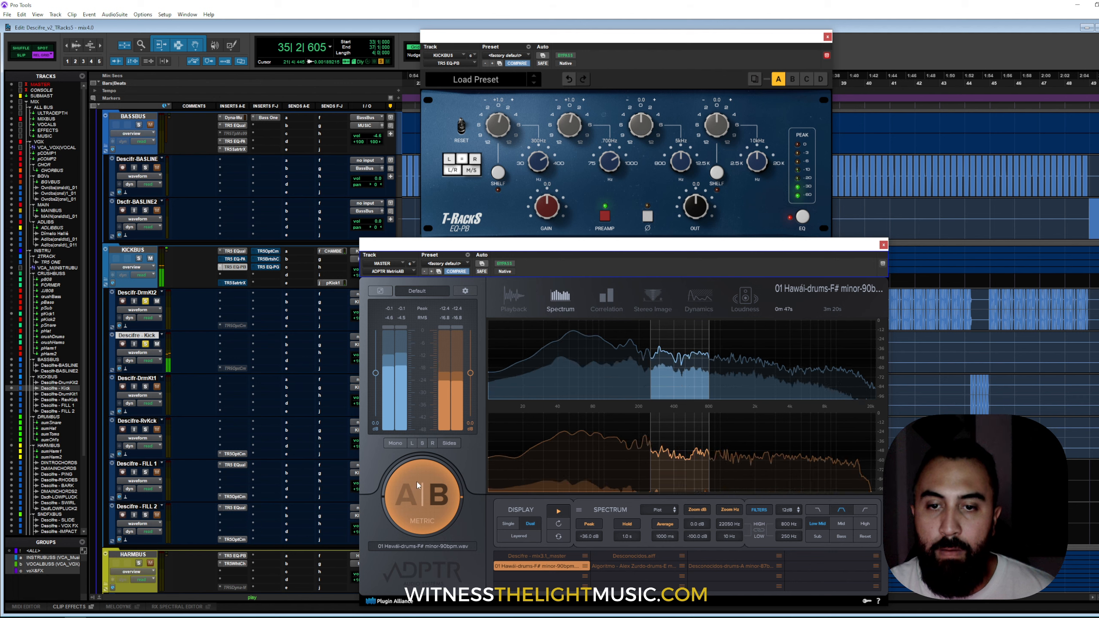
left_click(416, 481)
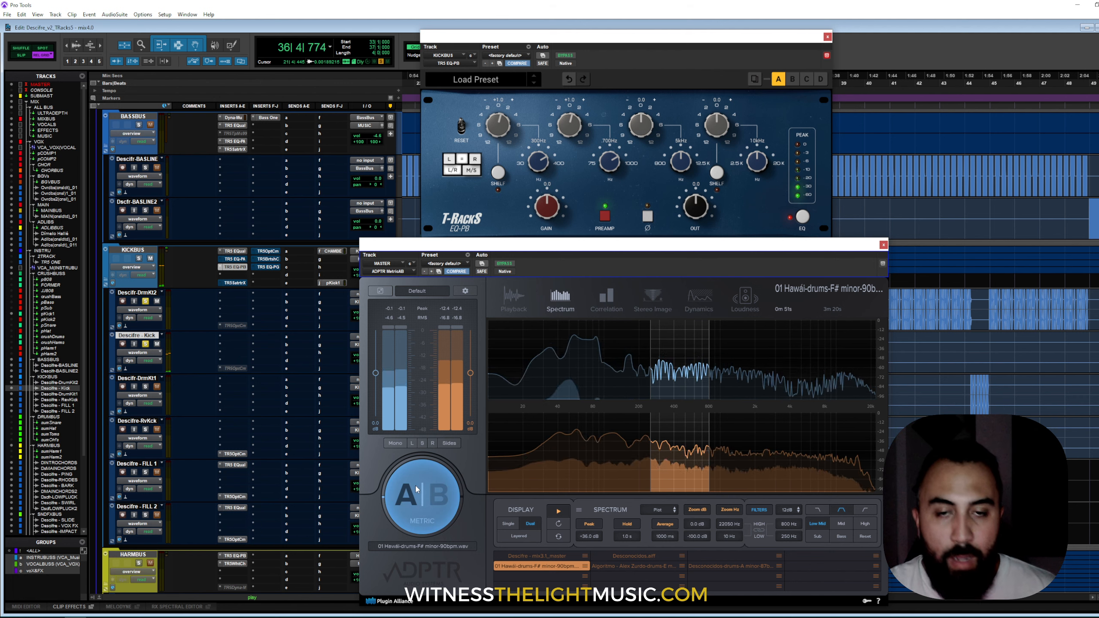
left_click(416, 484)
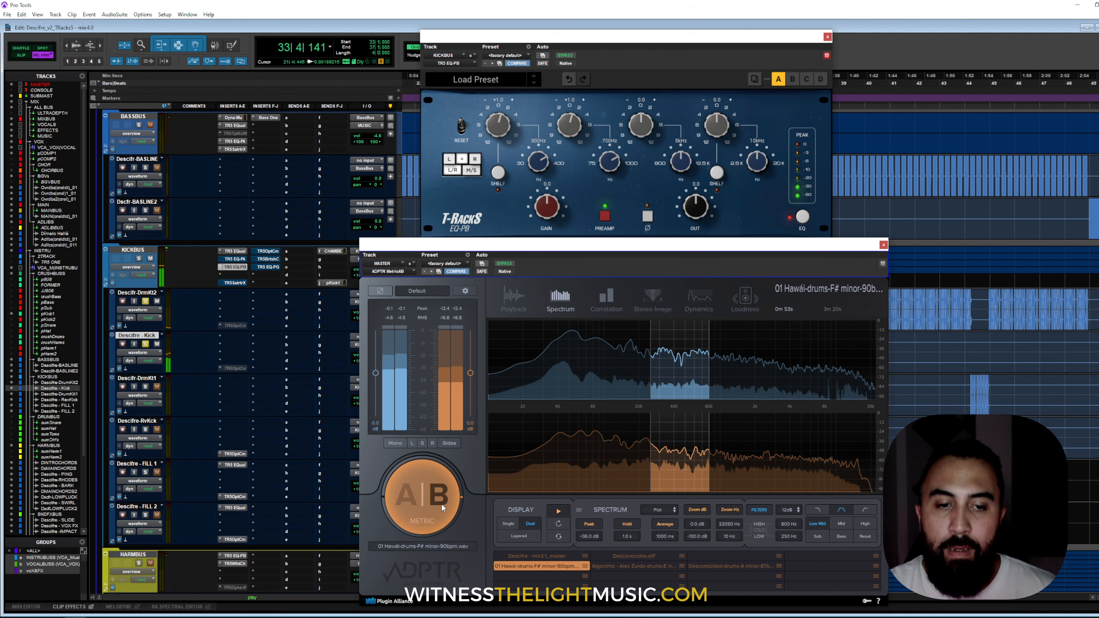
key("space")
left_click(816, 525)
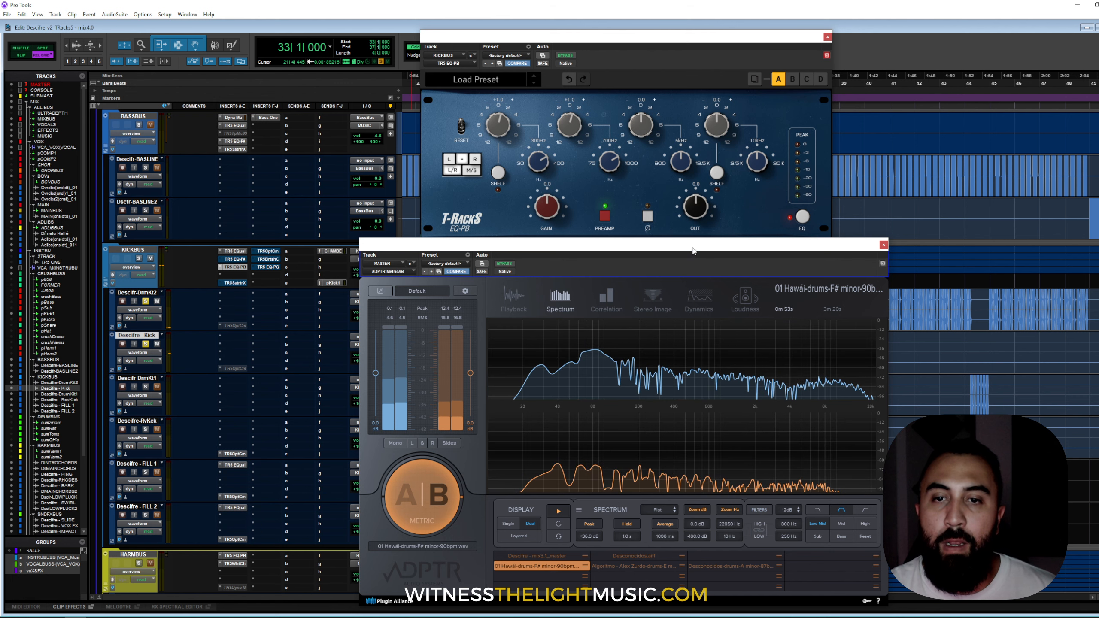
left_click_drag(700, 278, 689, 270)
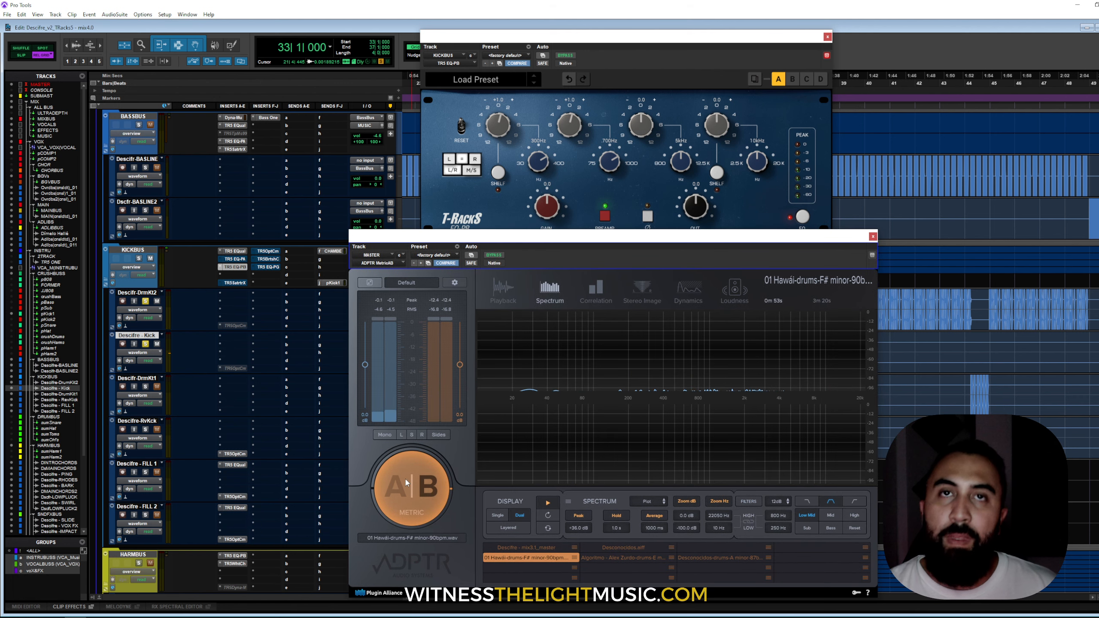